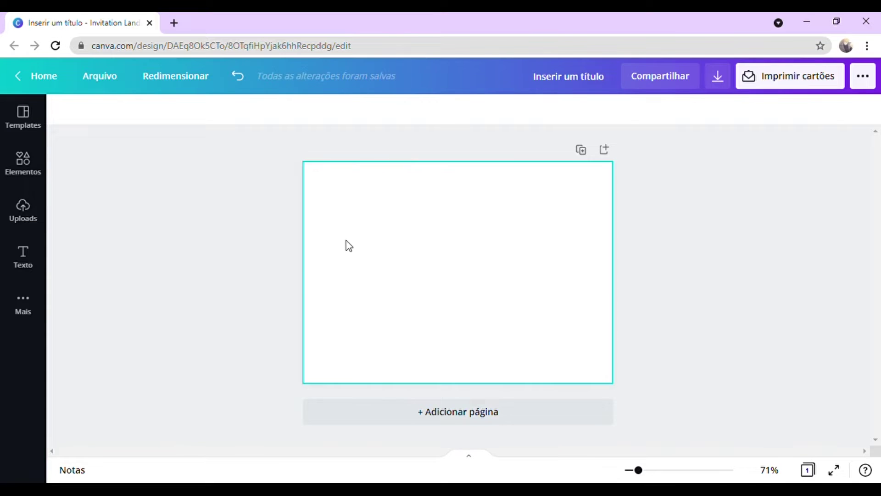
# Insert a pie chart from the charts library onto the blank page
pyautogui.click(37, 155)
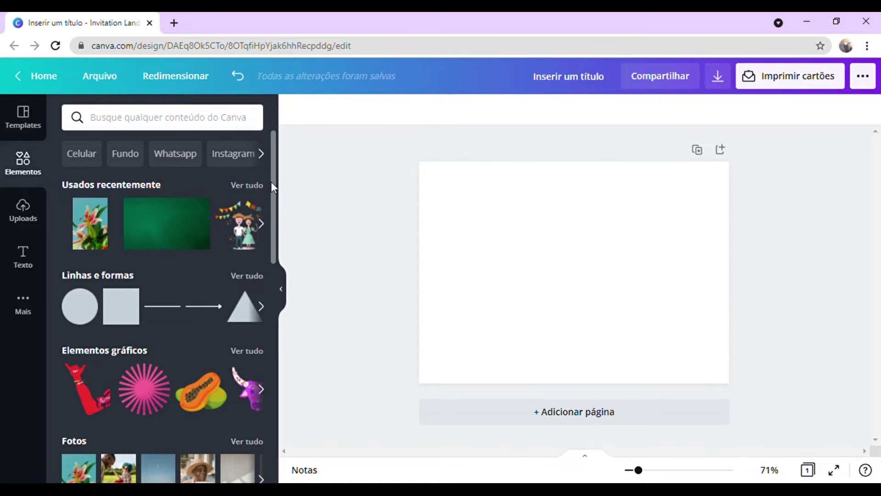
pyautogui.moveTo(271, 181); pyautogui.dragTo(268, 387)
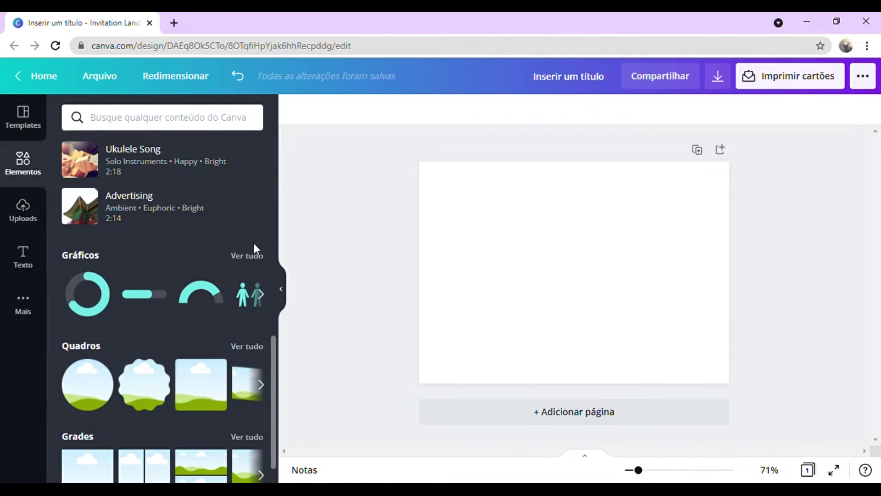
pyautogui.click(261, 295)
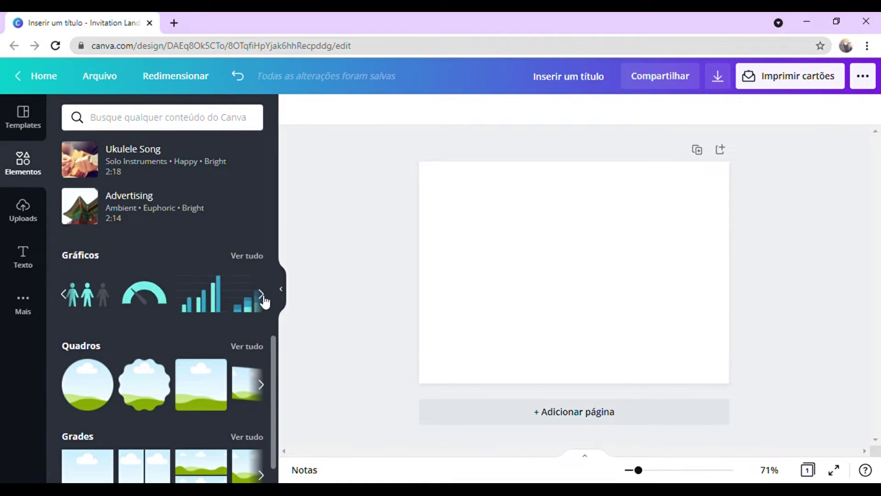
pyautogui.click(18, 317)
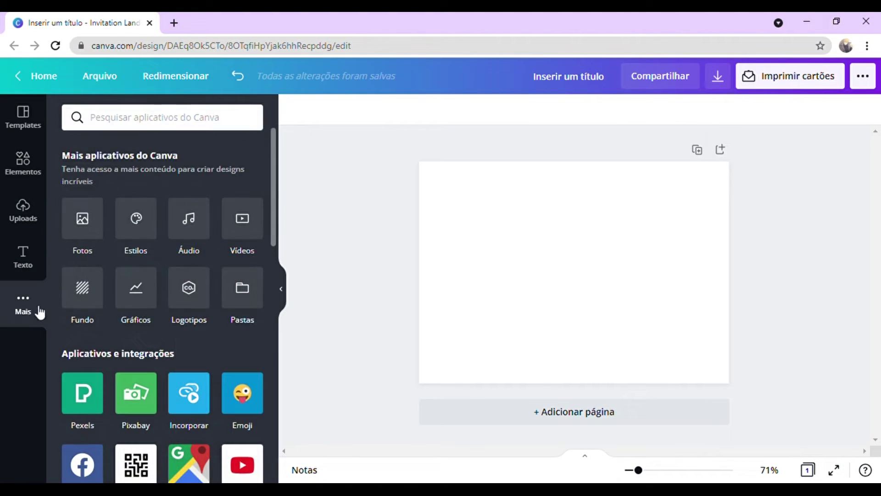
pyautogui.click(129, 304)
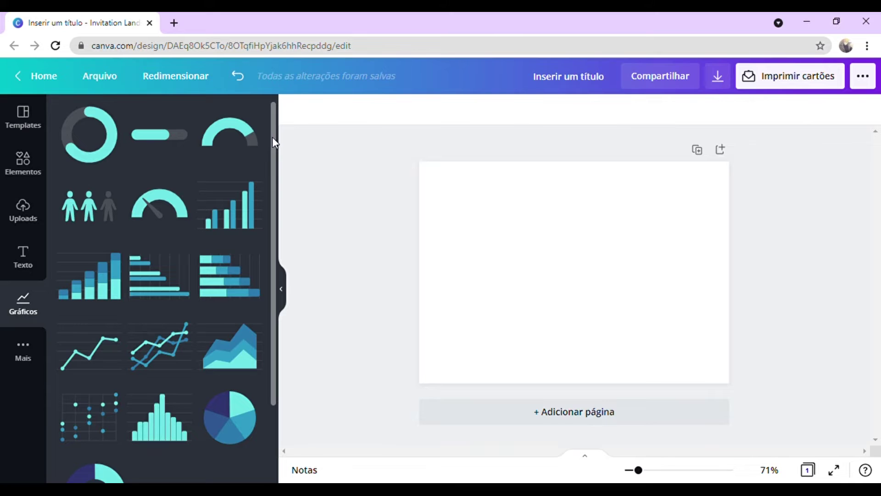
pyautogui.moveTo(272, 138); pyautogui.dragTo(281, 236)
pyautogui.scroll(2, 255, 258)
pyautogui.scroll(-1, 271, 215)
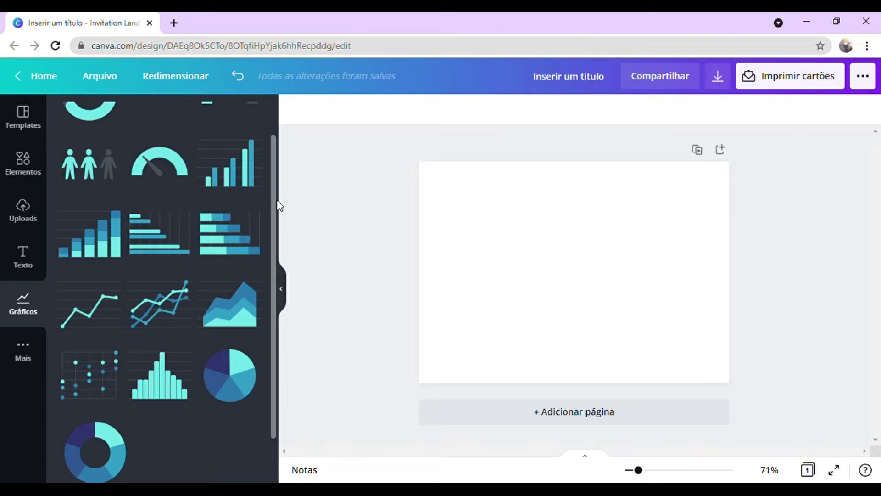
pyautogui.moveTo(272, 198); pyautogui.dragTo(271, 276)
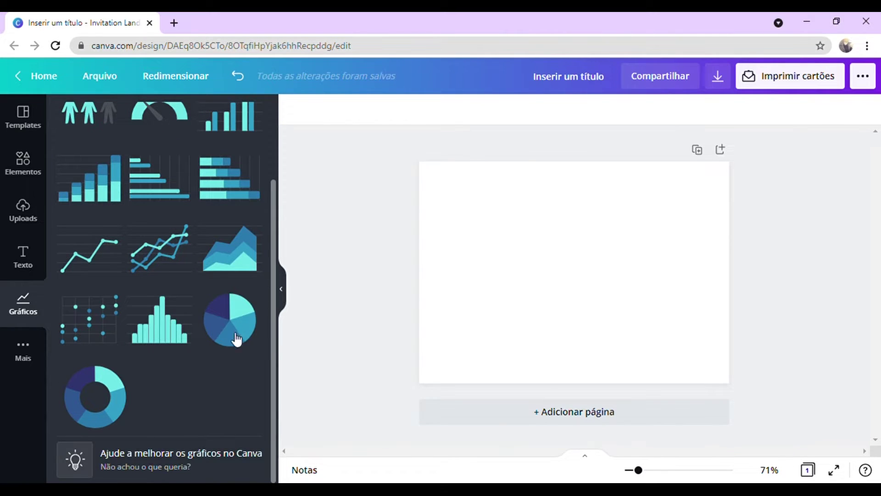
pyautogui.click(247, 304)
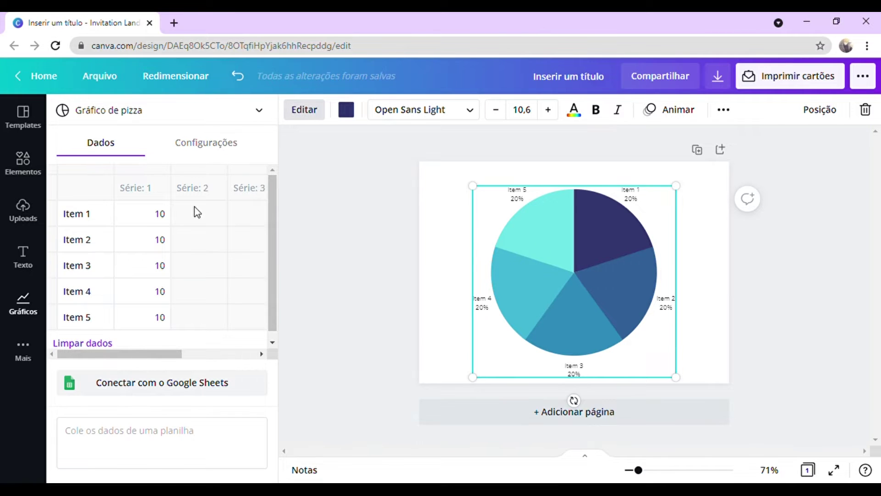
# Rename the chart data label "Item 1" as "classe 1"
pyautogui.click(97, 215)
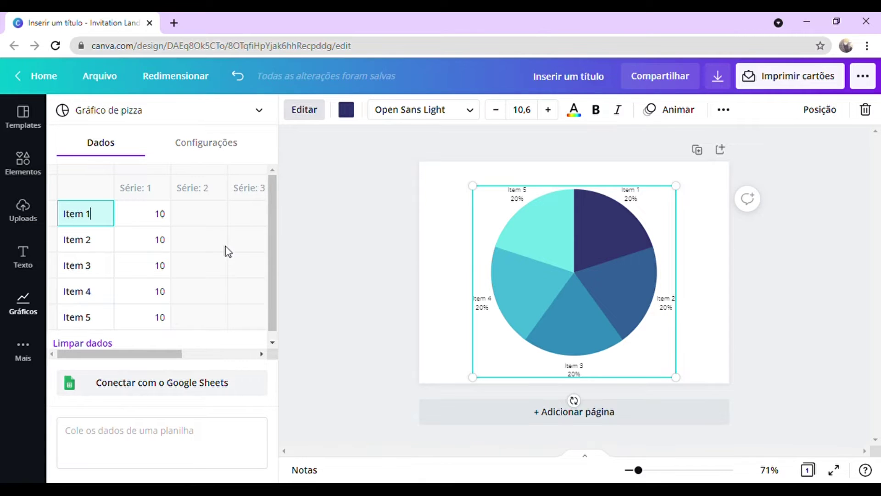
pyautogui.click(109, 214)
pyautogui.press('BackSpace')
pyautogui.press('BackSpace')
pyautogui.press('BackSpace')
pyautogui.press('BackSpace')
pyautogui.write('classe')
# Rename the chart data label "Item 2" as "classe 2"
pyautogui.click(86, 241)
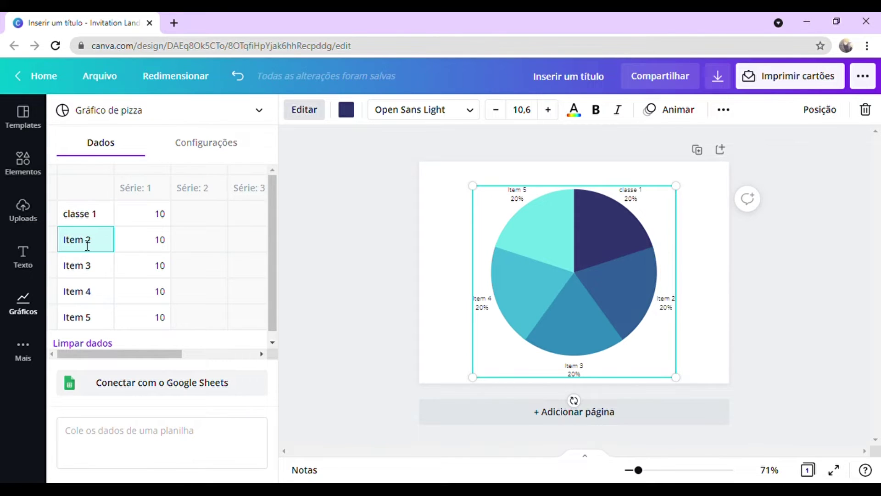
pyautogui.press('BackSpace')
pyautogui.press('BackSpace')
pyautogui.press('BackSpace')
pyautogui.press('BackSpace')
pyautogui.write('classe')
# Rename the chart data label "Item 3" as "classe 3"
pyautogui.click(81, 265)
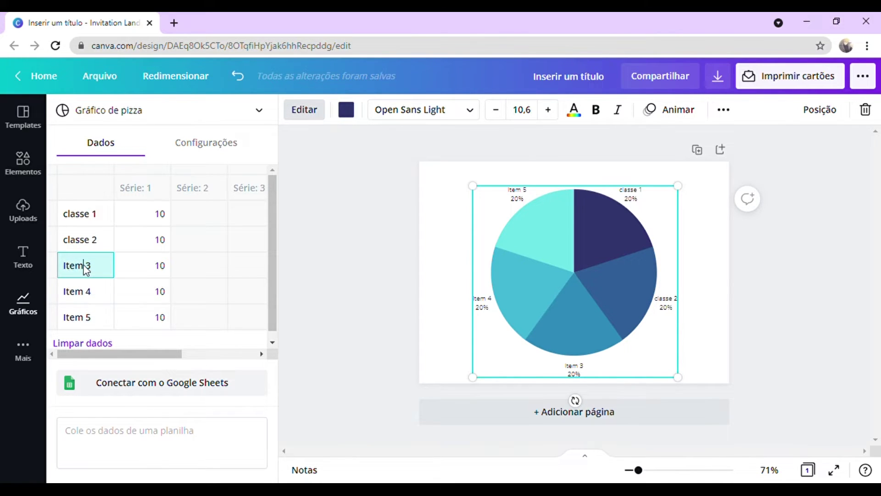
pyautogui.press('BackSpace')
pyautogui.press('BackSpace')
pyautogui.press('BackSpace')
pyautogui.press('BackSpace')
pyautogui.write('classe')
# Rename the chart data label "Item 4" as "classe 4"
pyautogui.click(91, 297)
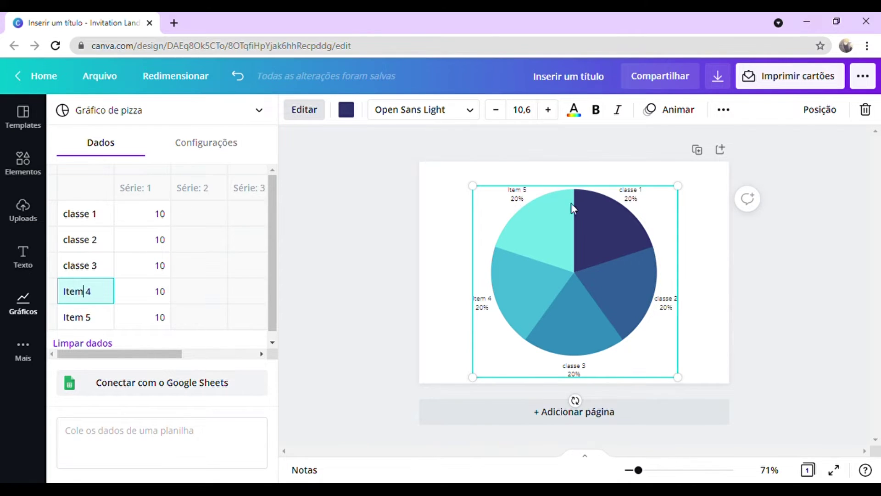
pyautogui.press('BackSpace')
pyautogui.press('BackSpace')
pyautogui.press('BackSpace')
pyautogui.press('BackSpace')
pyautogui.write('classe')
# Rename the chart data label "Item 5" as "classe 5"
pyautogui.click(85, 321)
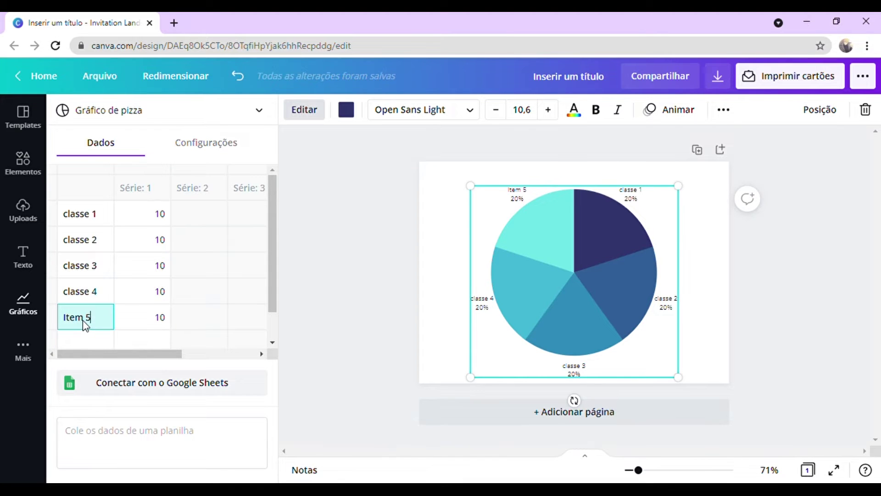
pyautogui.press('BackSpace')
pyautogui.press('BackSpace')
pyautogui.press('BackSpace')
pyautogui.press('BackSpace')
pyautogui.write('classe')
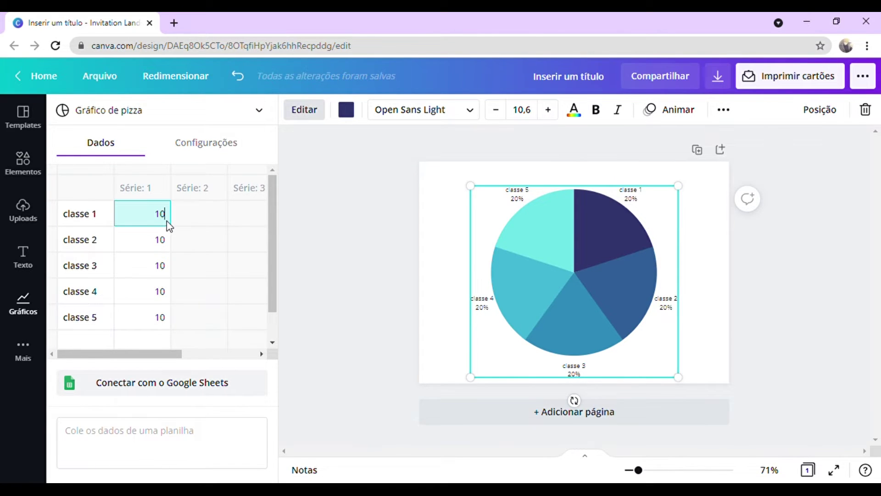
# Set the Série 1 values of classe 1 to 25 and classe 2 to 30
pyautogui.press('BackSpace')
pyautogui.write('25')
pyautogui.click(163, 242)
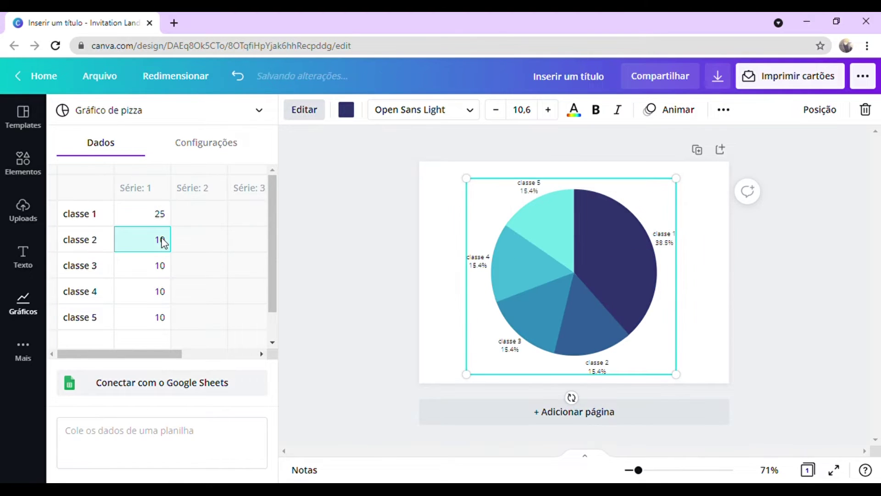
pyautogui.press('BackSpace')
pyautogui.press('BackSpace')
pyautogui.write('30')
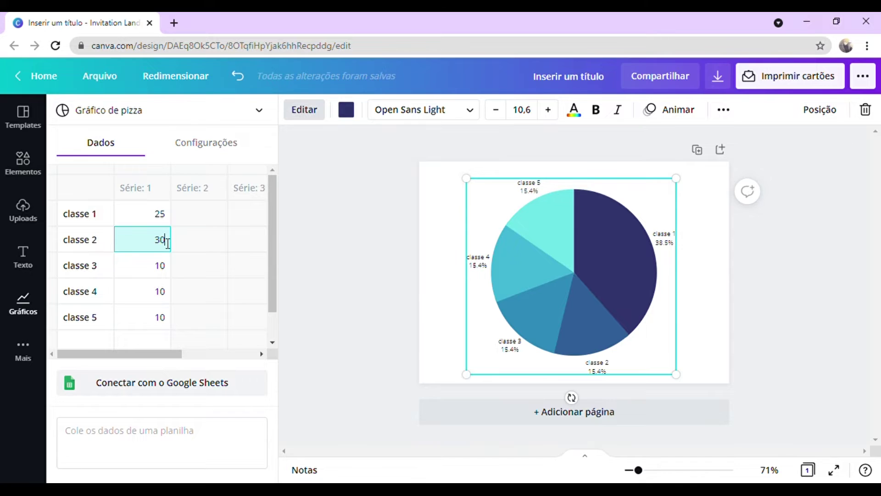
# Set the Série 1 values of classe 3 to 22 and classe 4 to 30
pyautogui.click(164, 274)
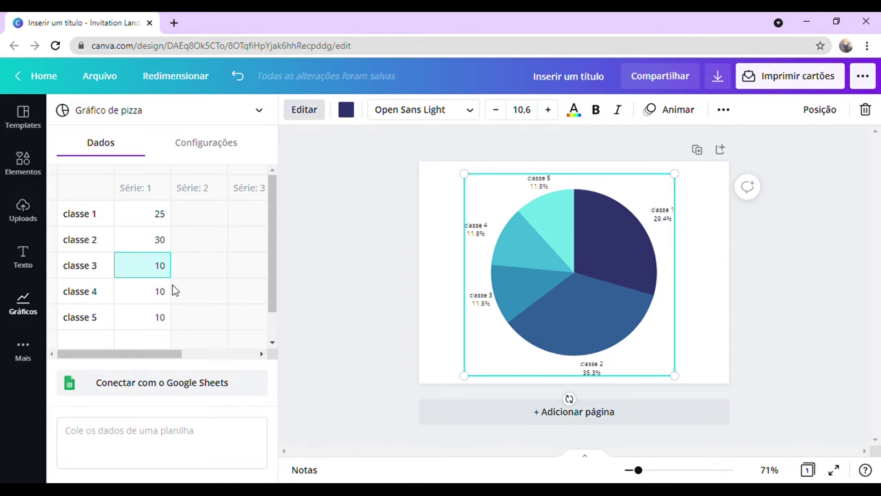
pyautogui.press('BackSpace')
pyautogui.press('BackSpace')
pyautogui.write('22')
pyautogui.click(162, 291)
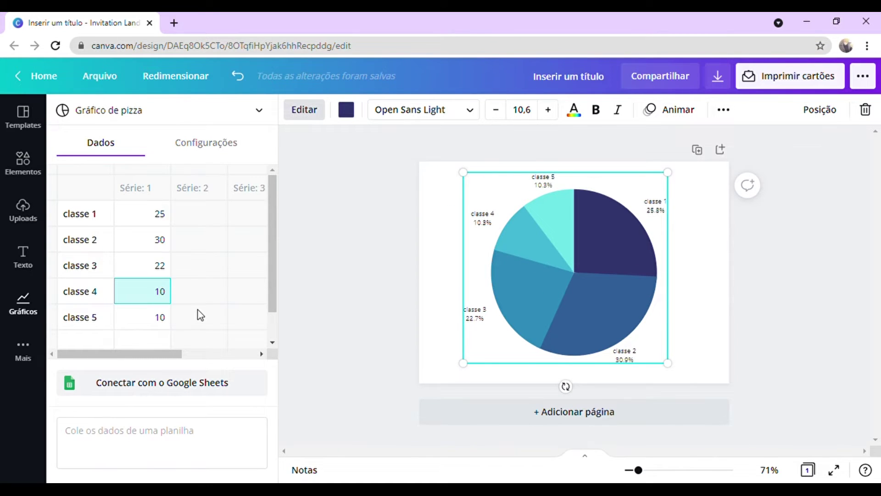
pyautogui.press('BackSpace')
pyautogui.press('BackSpace')
pyautogui.write('30')
# Set the Série 1 value of classe 5 to 29
pyautogui.click(147, 321)
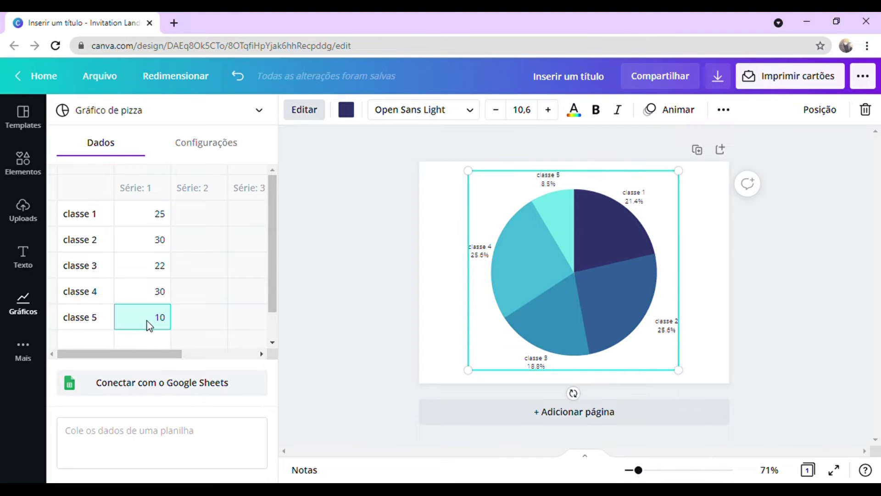
pyautogui.press('BackSpace')
pyautogui.press('BackSpace')
pyautogui.write('29')
pyautogui.press('Return')
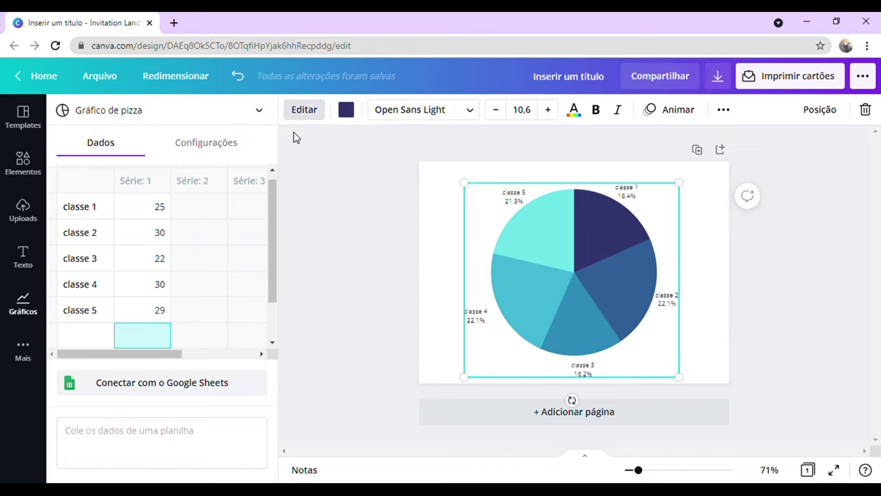
pyautogui.moveTo(268, 220); pyautogui.dragTo(262, 294)
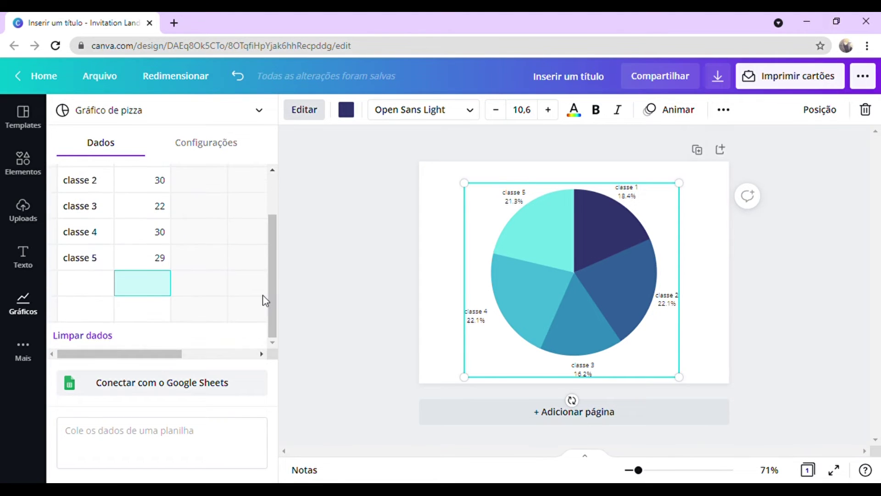
pyautogui.click(133, 311)
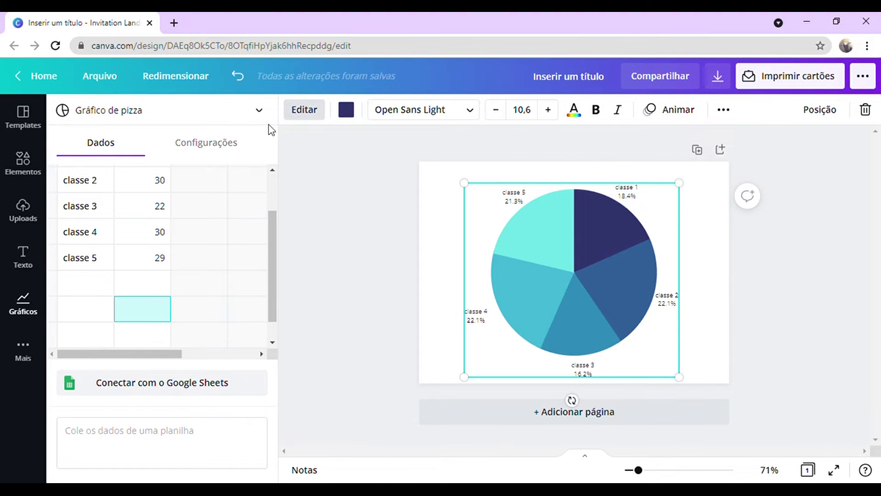
# Try the chart type Gráfico de rosca and return the chart to Gráfico de pizza
pyautogui.click(252, 110)
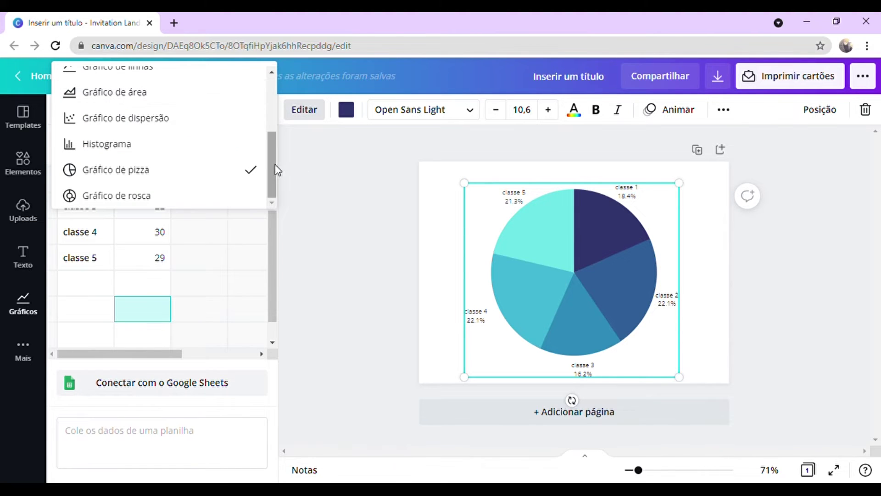
pyautogui.moveTo(276, 171); pyautogui.dragTo(274, 78)
pyautogui.scroll(-3, 262, 131)
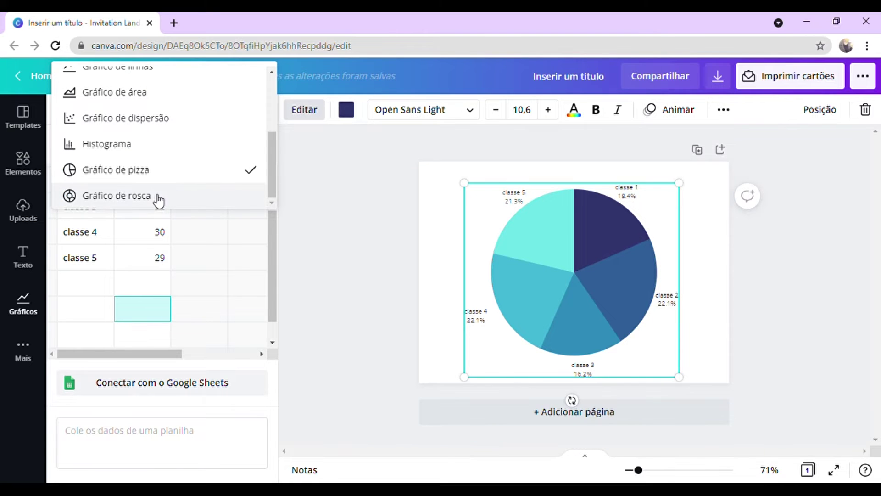
pyautogui.click(160, 198)
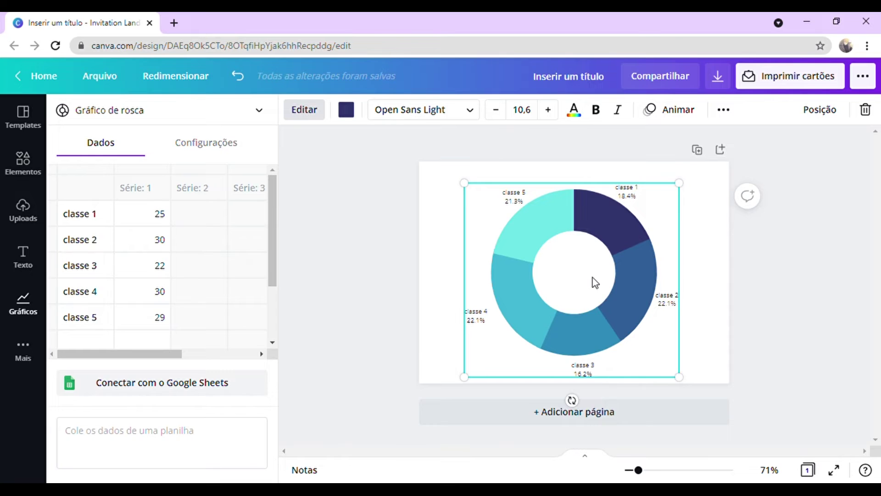
pyautogui.click(247, 110)
pyautogui.click(156, 174)
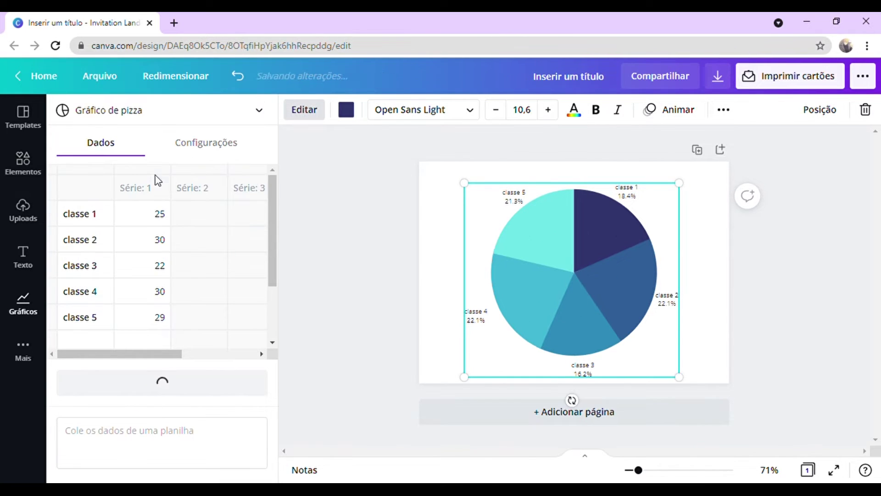
# Close the chart's data editor and collapse the side panel
pyautogui.moveTo(271, 200); pyautogui.dragTo(278, 308)
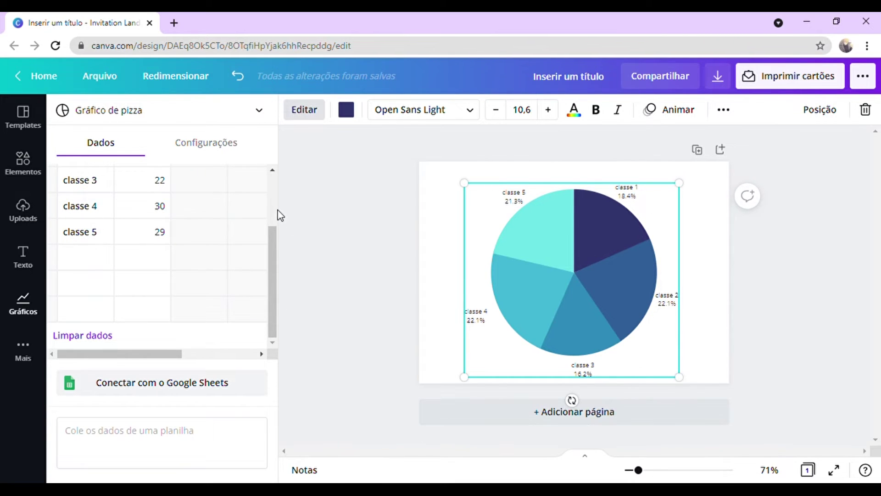
pyautogui.scroll(3, 277, 212)
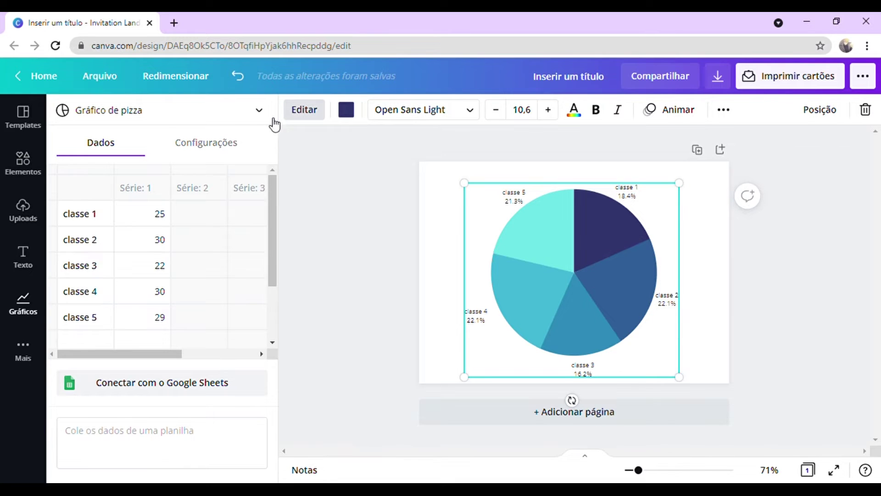
pyautogui.click(296, 118)
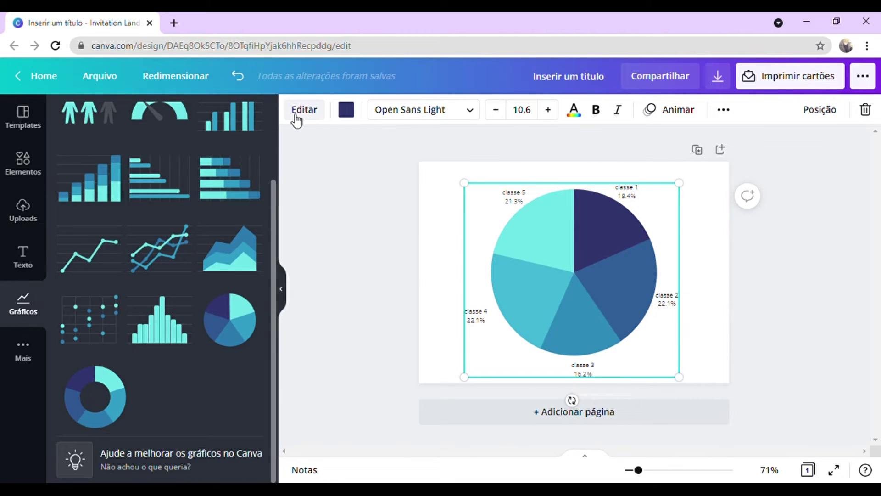
pyautogui.click(280, 290)
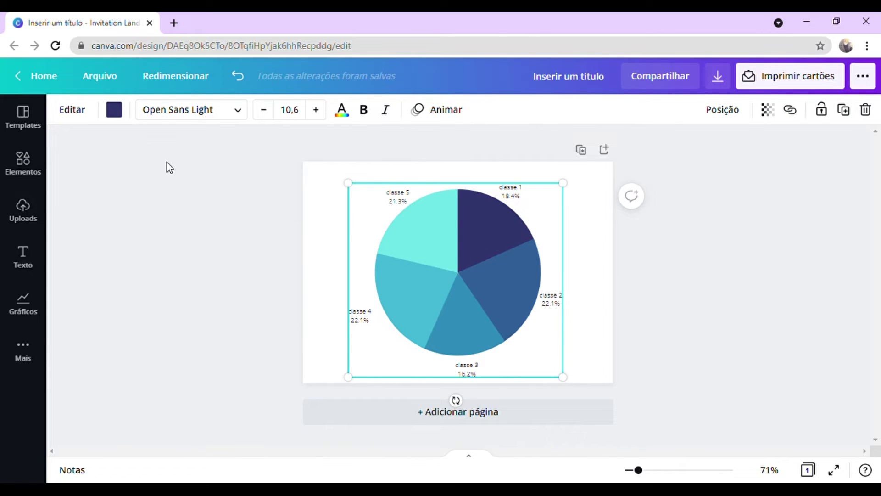
# Try red and white as the pie chart's base colour, and set it to the dark violet default colour
pyautogui.click(117, 117)
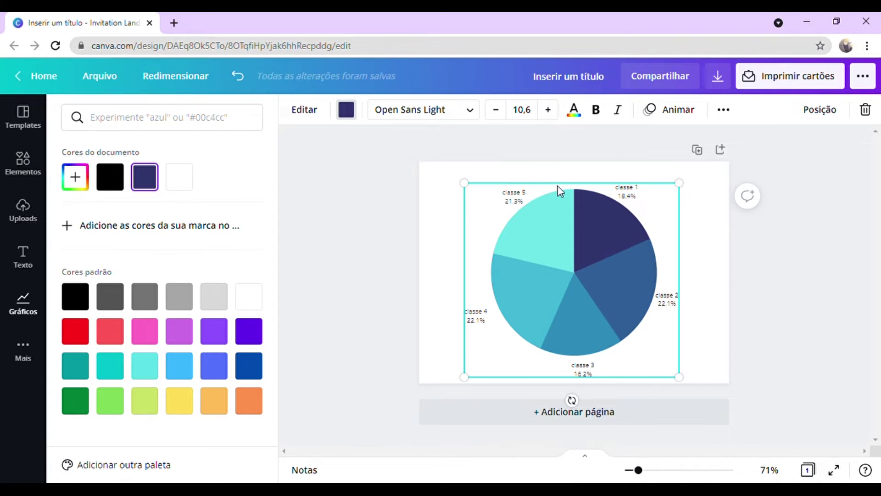
pyautogui.moveTo(552, 233); pyautogui.dragTo(335, 183)
pyautogui.moveTo(416, 199); pyautogui.dragTo(638, 252)
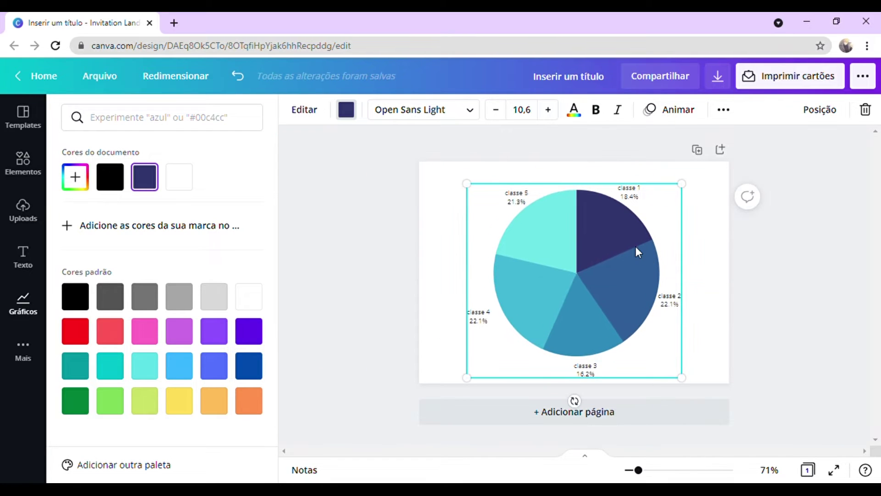
pyautogui.click(85, 334)
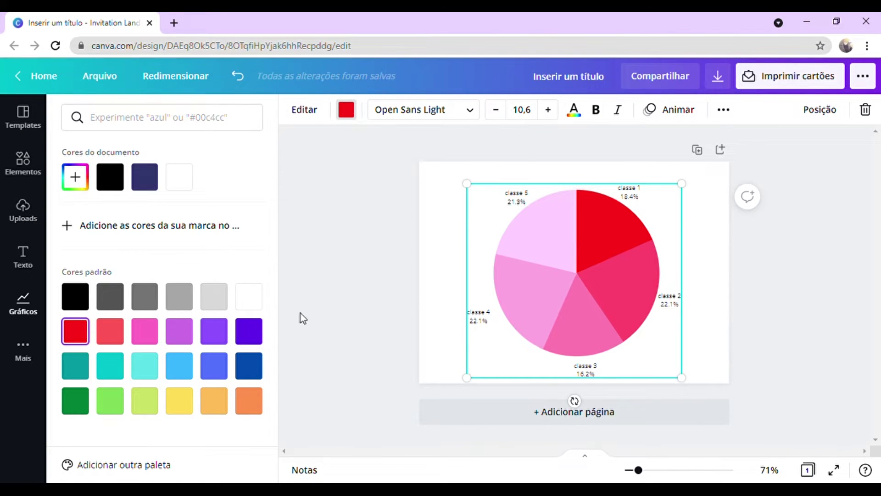
pyautogui.click(243, 297)
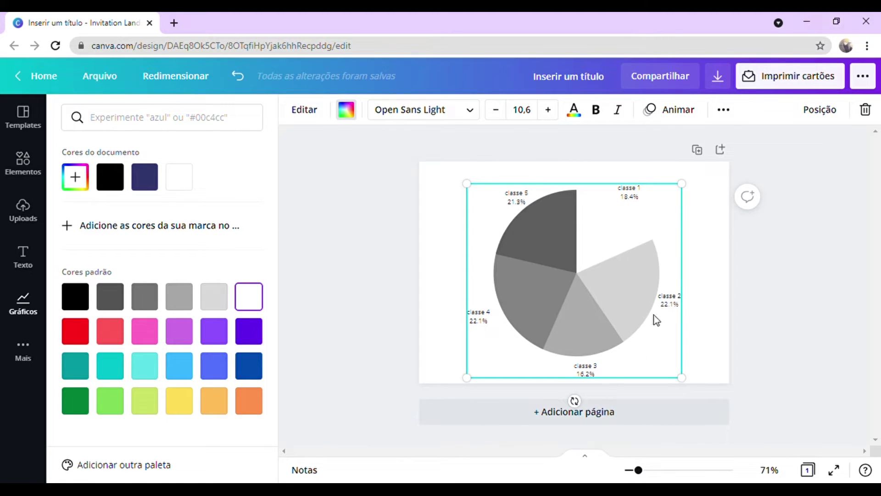
pyautogui.click(261, 342)
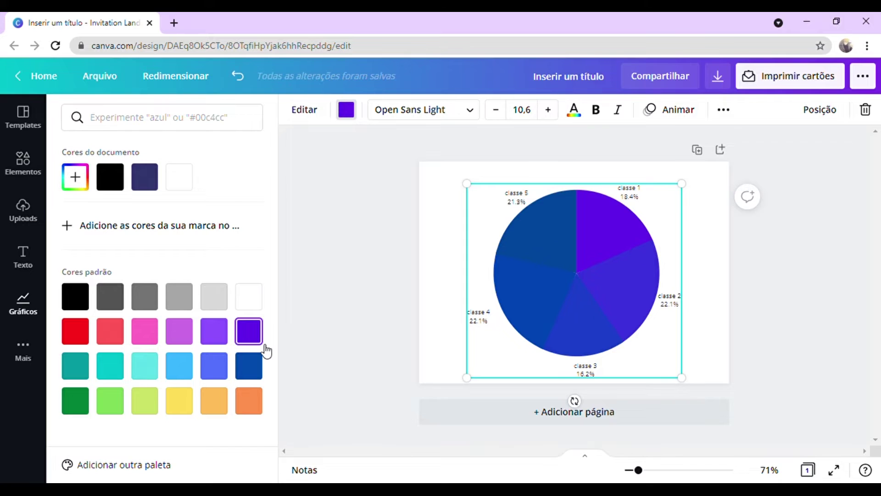
# Try cobalt blue, orange, pink, violet and navy as the pie chart's base colour, and set it to black
pyautogui.click(255, 367)
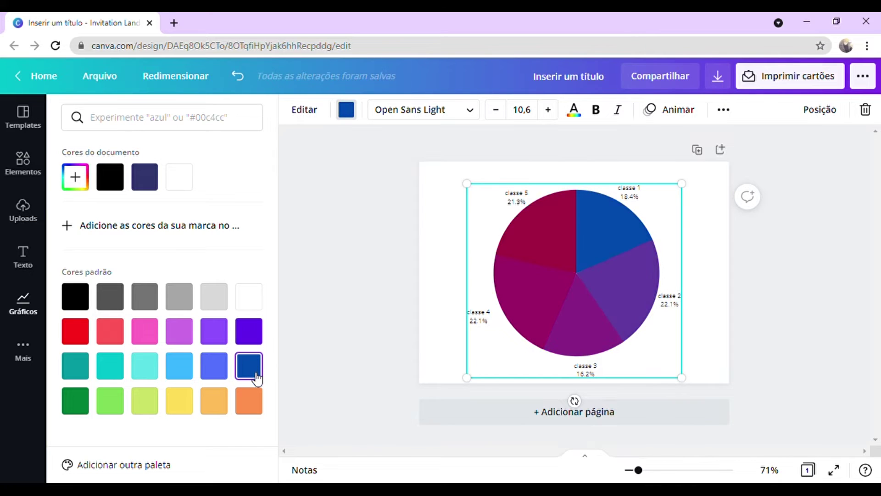
pyautogui.click(252, 399)
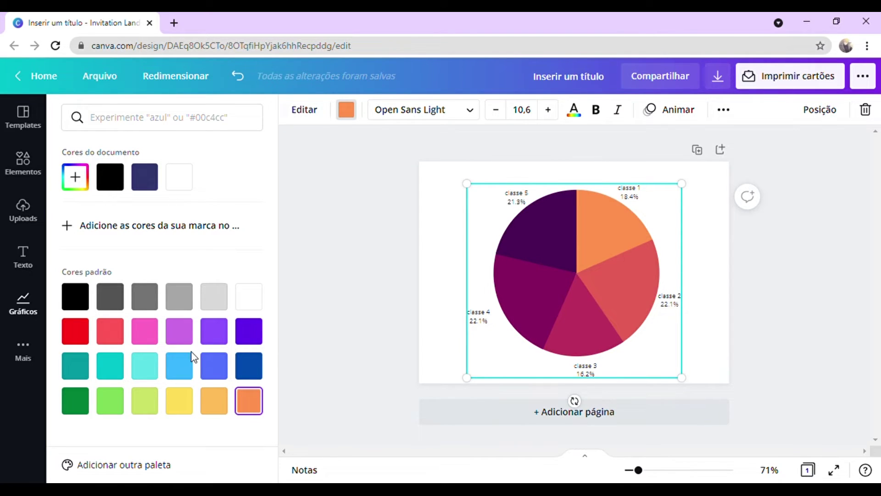
pyautogui.click(156, 330)
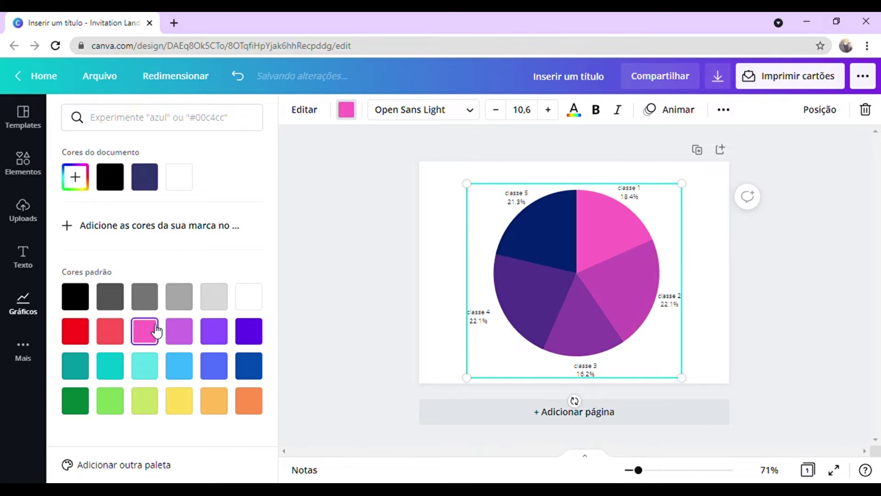
pyautogui.click(249, 329)
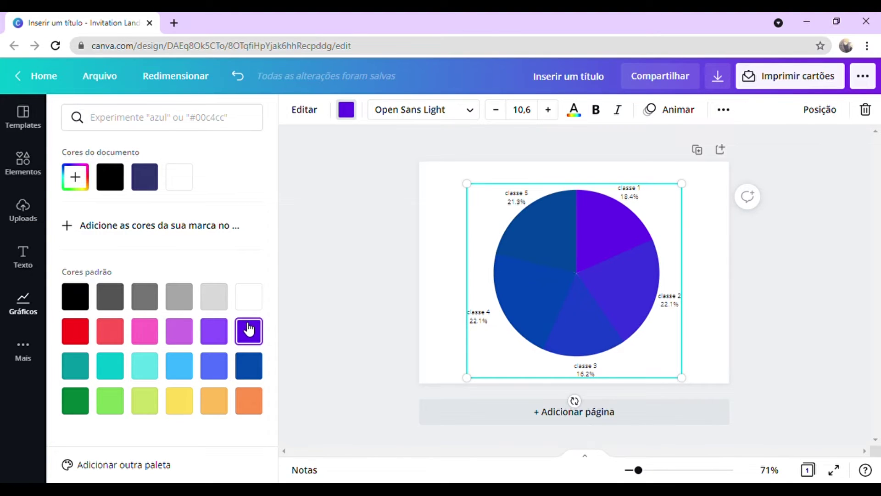
pyautogui.click(153, 191)
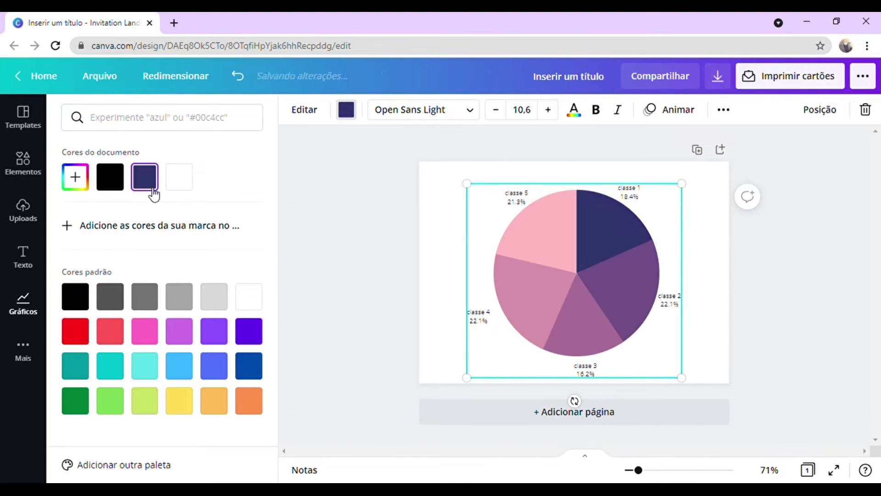
pyautogui.click(121, 182)
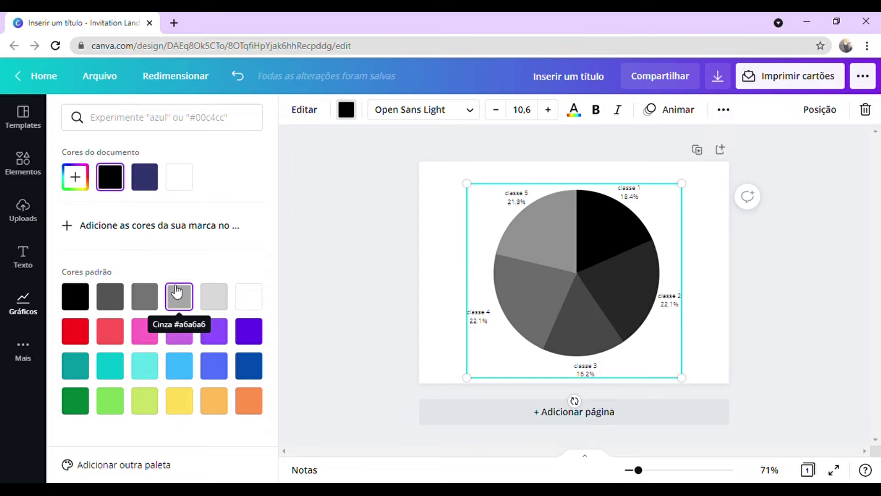
pyautogui.click(352, 112)
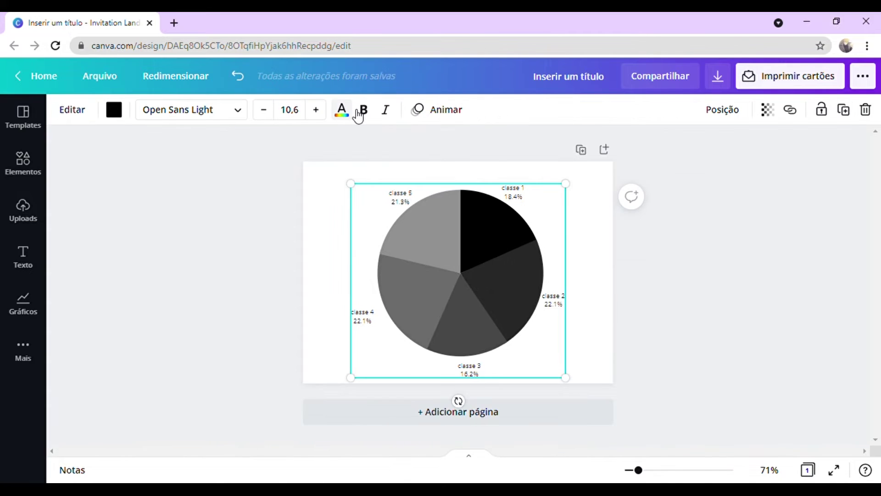
# Try Josefin Sans Regular as the pie chart's label font, and set the font to Evolve Sans
pyautogui.click(240, 109)
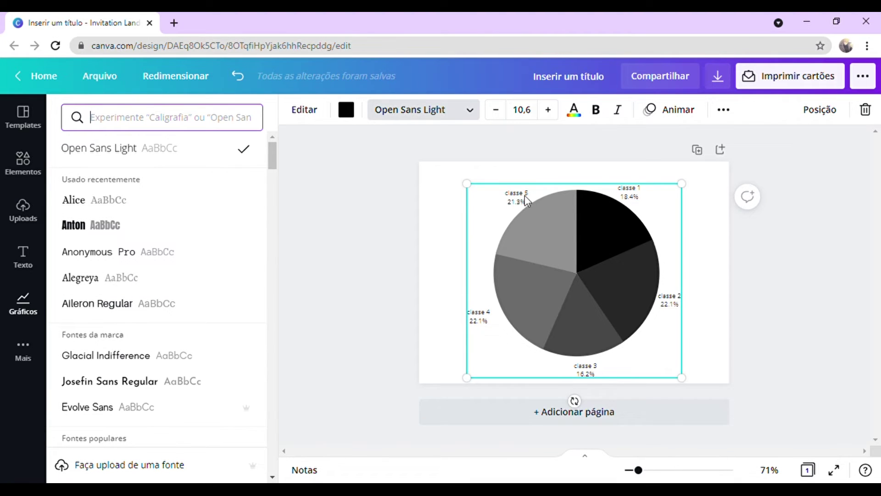
pyautogui.click(112, 393)
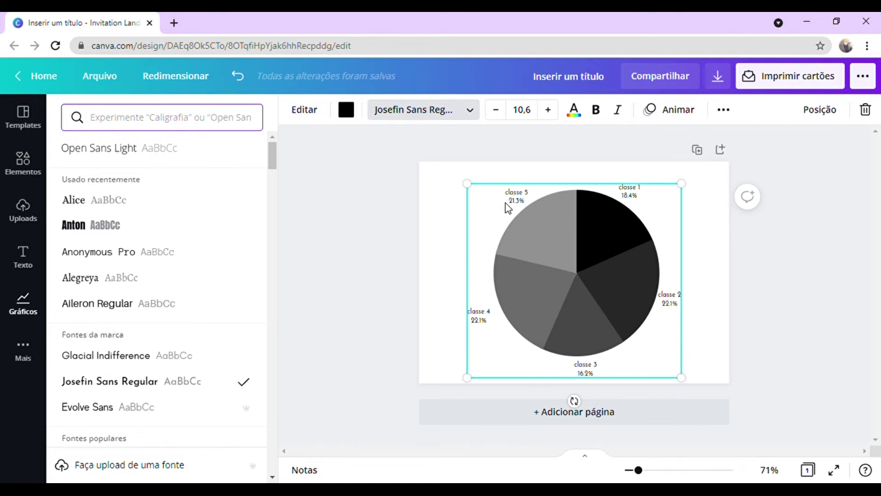
pyautogui.moveTo(273, 161); pyautogui.dragTo(288, 250)
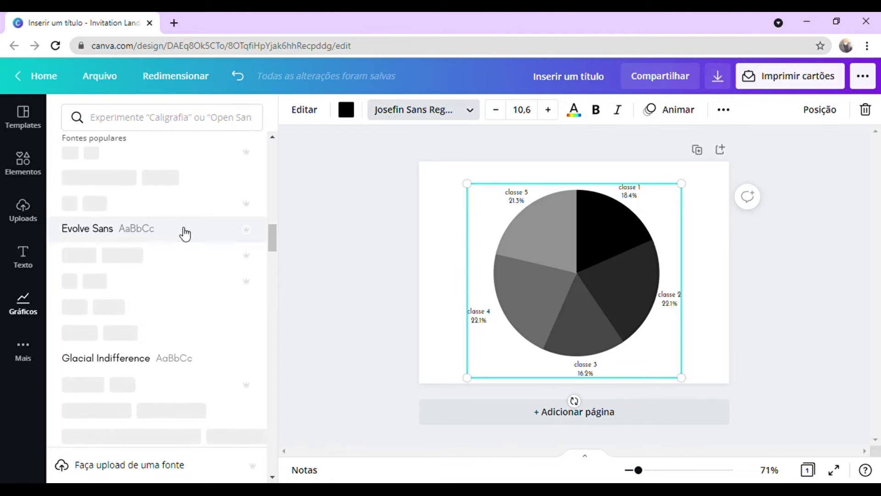
pyautogui.click(152, 239)
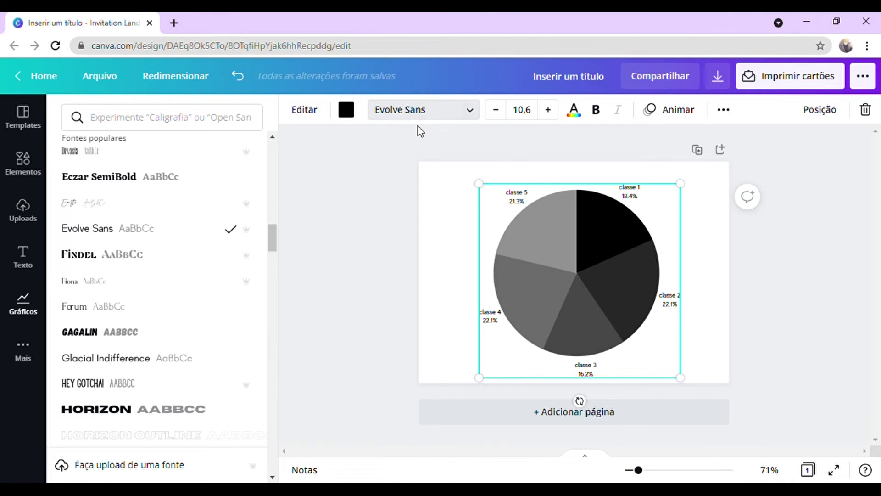
# Increase the font size of the pie chart's labels to 14,6
pyautogui.click(556, 109)
pyautogui.click(555, 109)
pyautogui.click(556, 109)
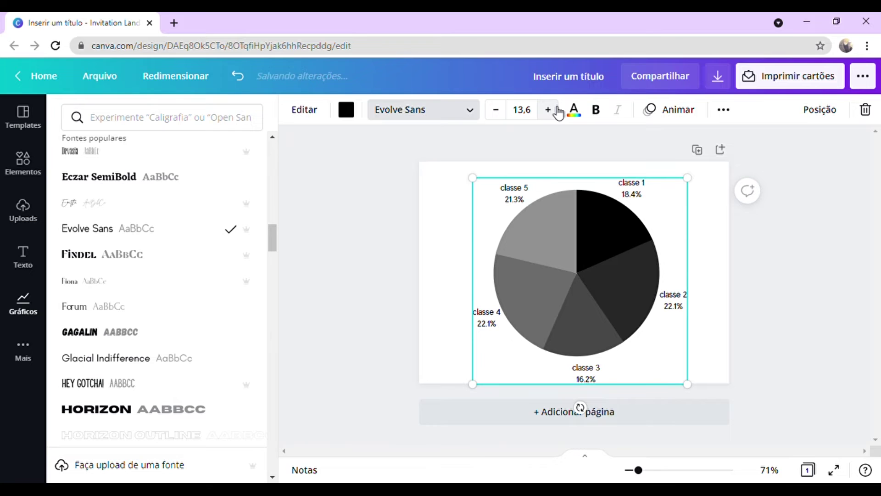
pyautogui.click(556, 110)
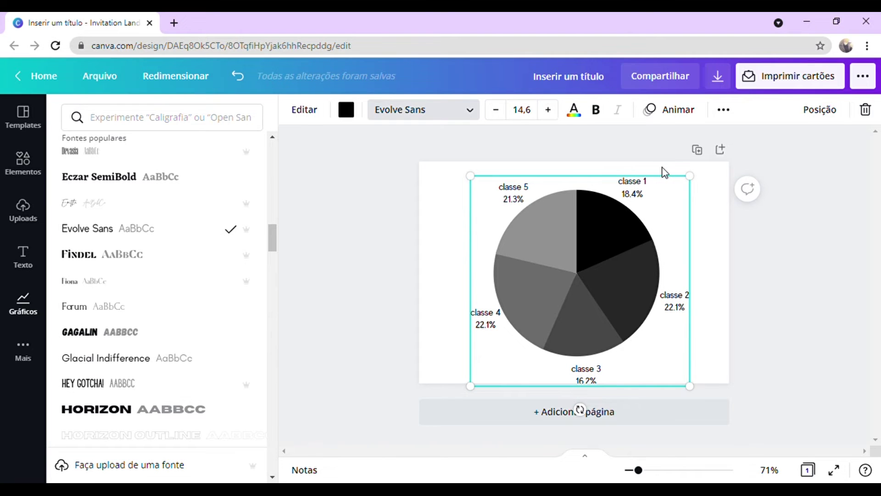
# Shrink the pie chart and set its label font size to 13,3
pyautogui.moveTo(693, 183); pyautogui.dragTo(670, 256)
pyautogui.click(550, 112)
pyautogui.click(551, 112)
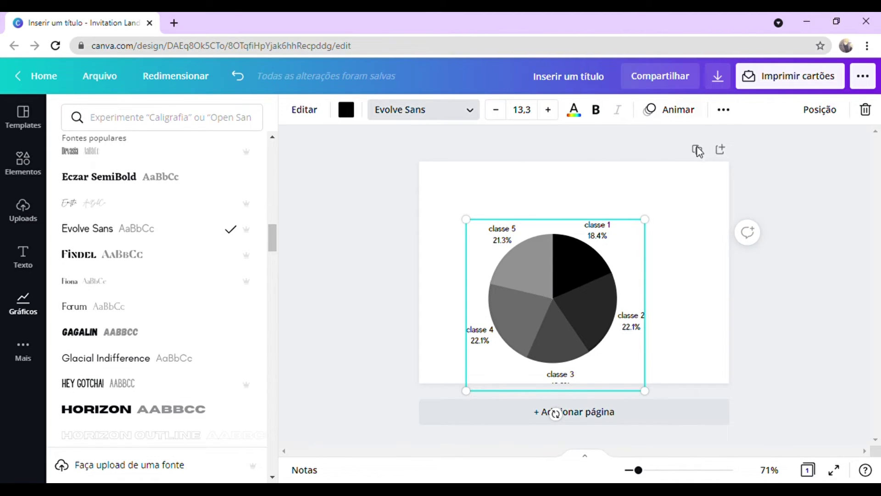
# Move the pie chart to the centre of the page
pyautogui.click(573, 111)
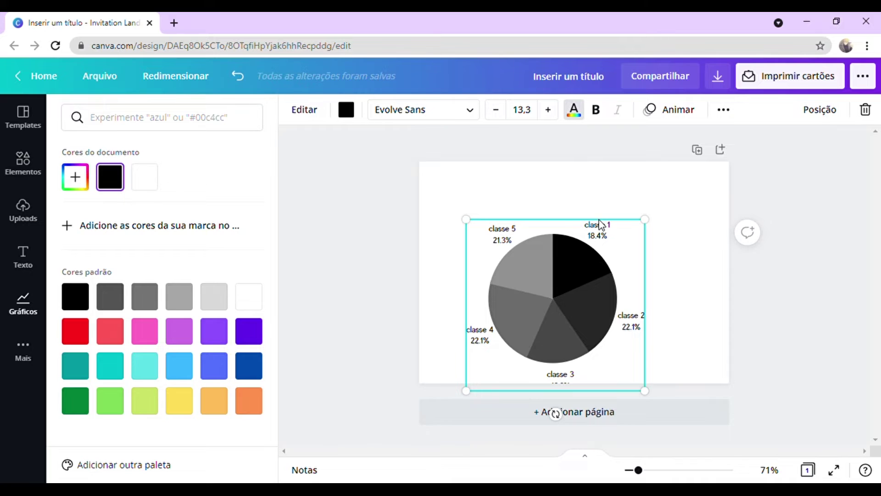
pyautogui.moveTo(570, 280); pyautogui.dragTo(589, 270)
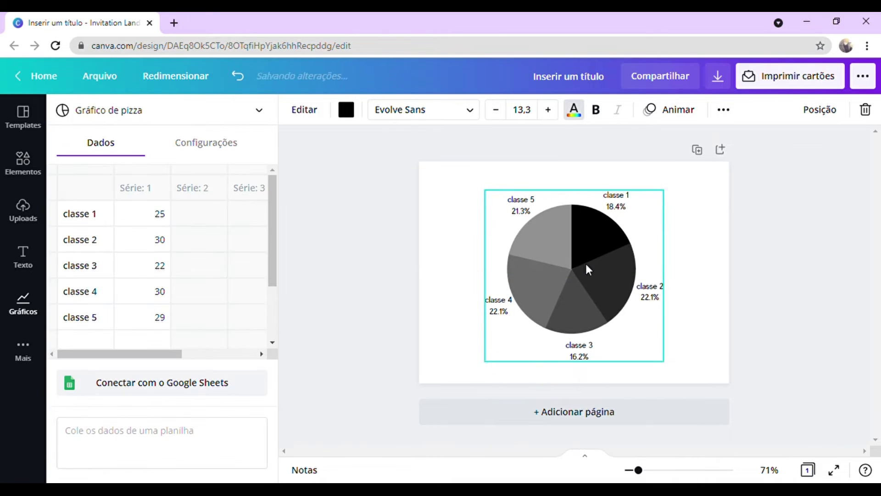
# Try red and violet as the chart's label text colour, return it to black, and make the labels bold
pyautogui.click(574, 110)
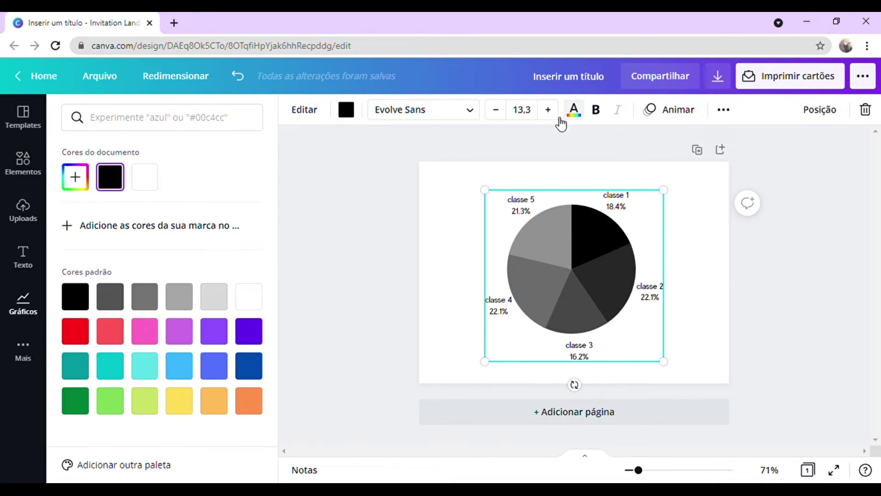
pyautogui.click(77, 341)
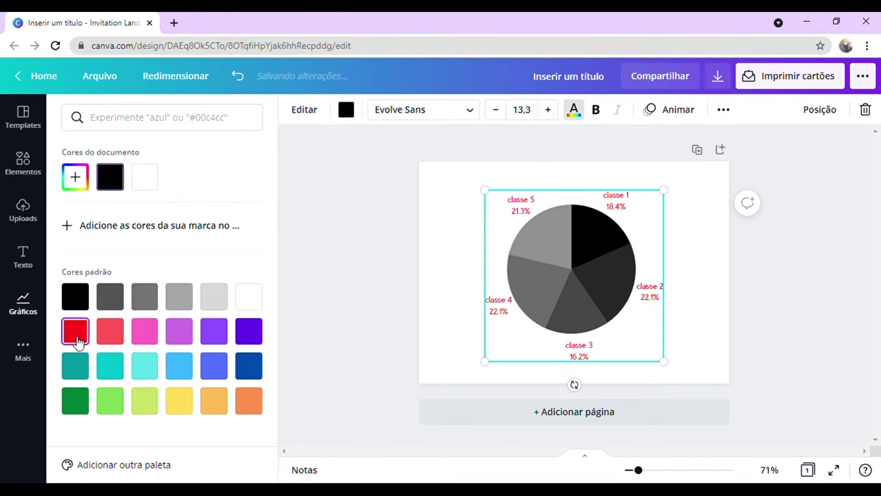
pyautogui.click(253, 344)
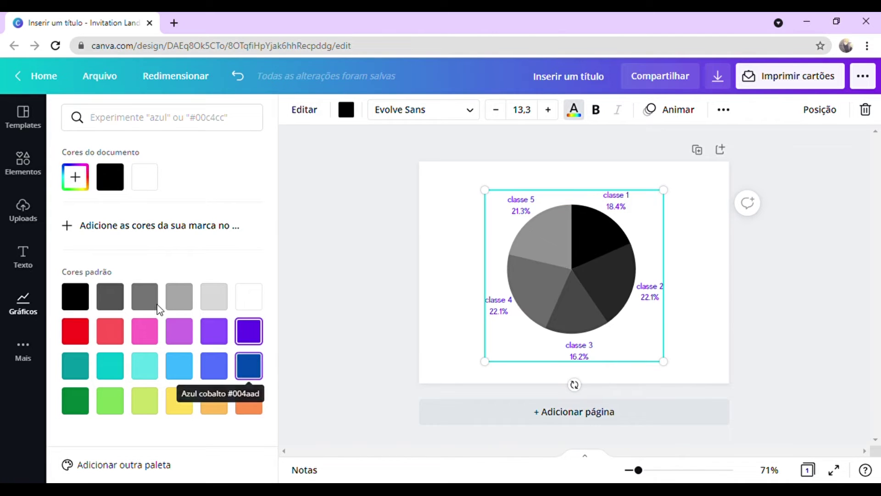
pyautogui.click(73, 296)
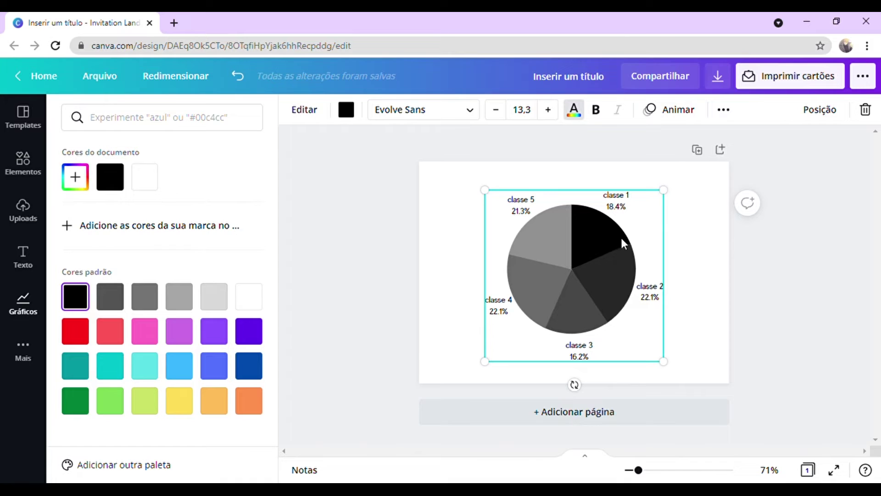
pyautogui.click(609, 119)
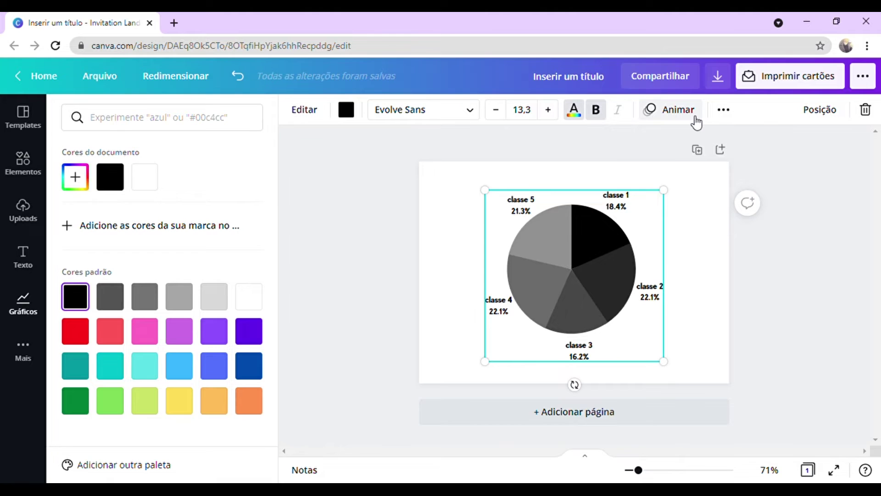
# Try the pie chart's transparency setting (Transparência) and leave it at 100
pyautogui.click(728, 119)
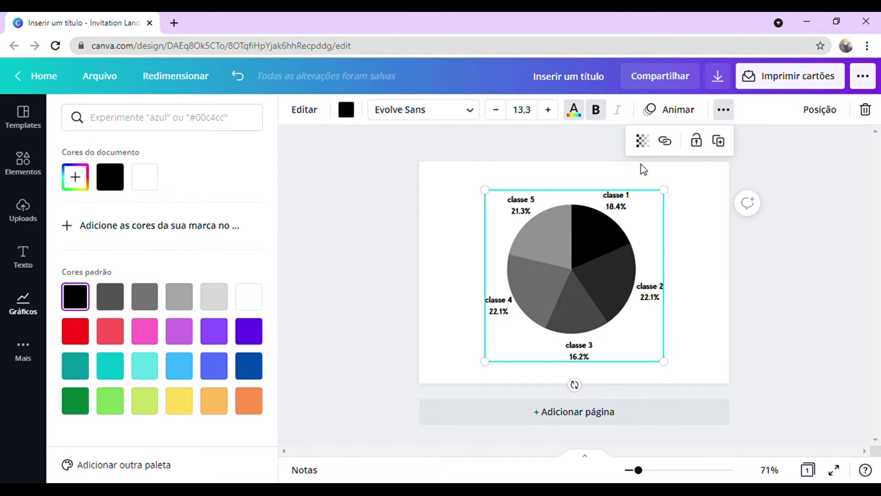
pyautogui.click(642, 143)
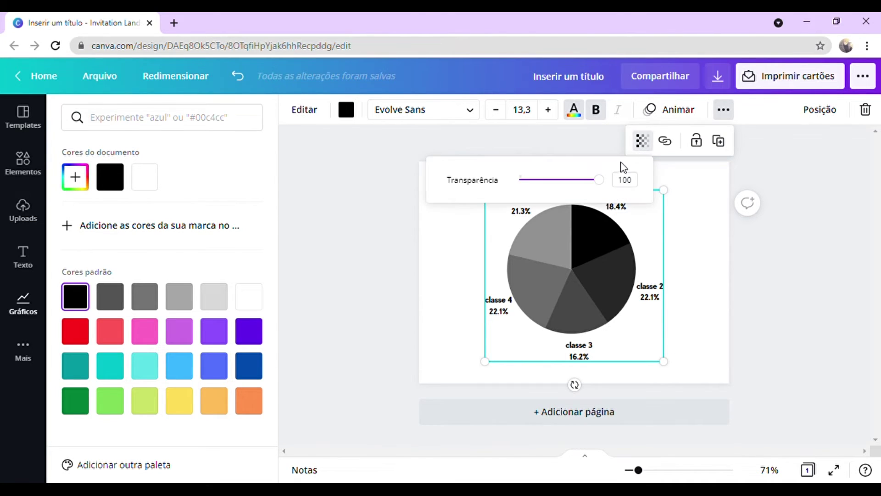
pyautogui.moveTo(601, 182)
pyautogui.mouseDown()
pyautogui.moveTo(546, 181)
pyautogui.moveTo(612, 186)
pyautogui.mouseUp()
pyautogui.moveTo(599, 180); pyautogui.dragTo(663, 208)
pyautogui.click(858, 226)
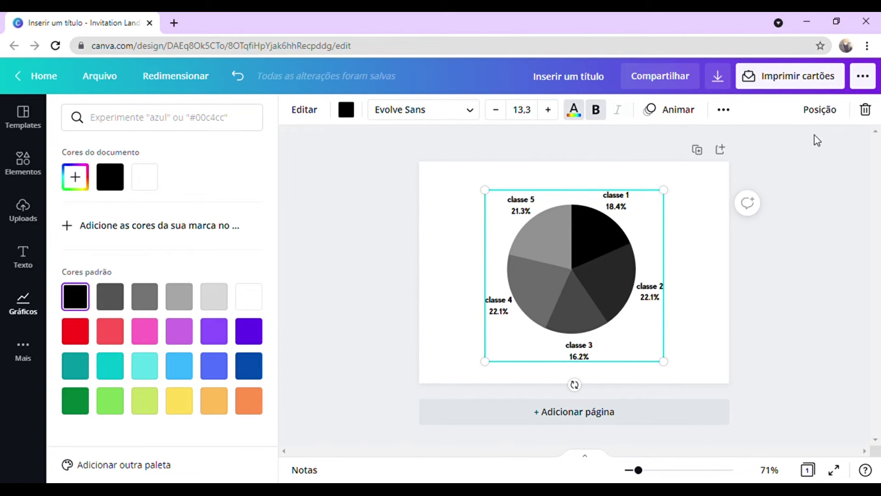
# Examine the pie chart's layering and page alignment options, and close the open colour settings
pyautogui.click(821, 111)
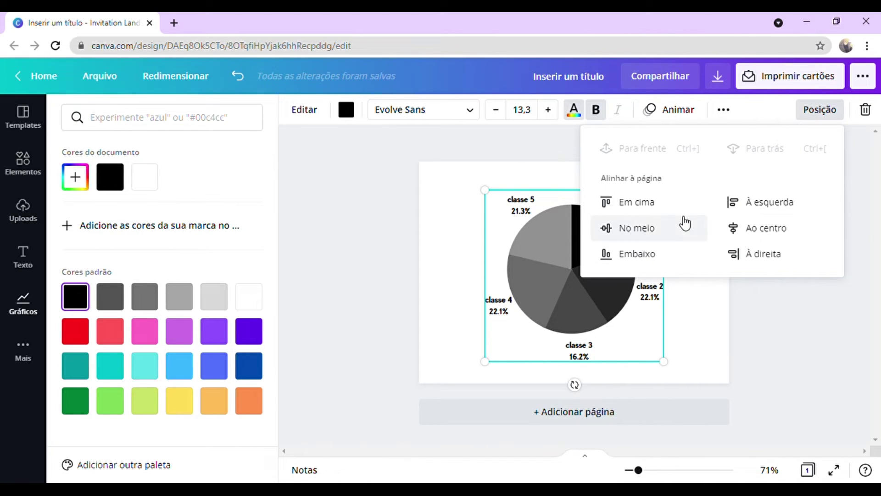
pyautogui.click(812, 107)
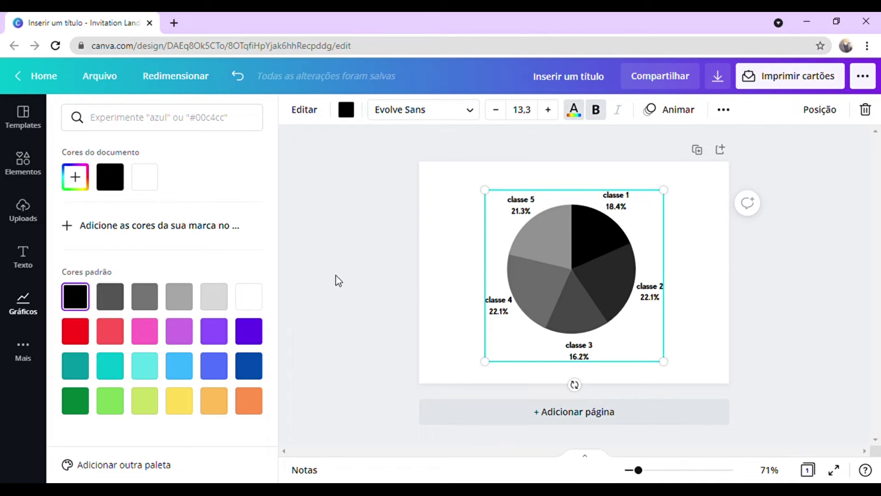
pyautogui.press('Escape')
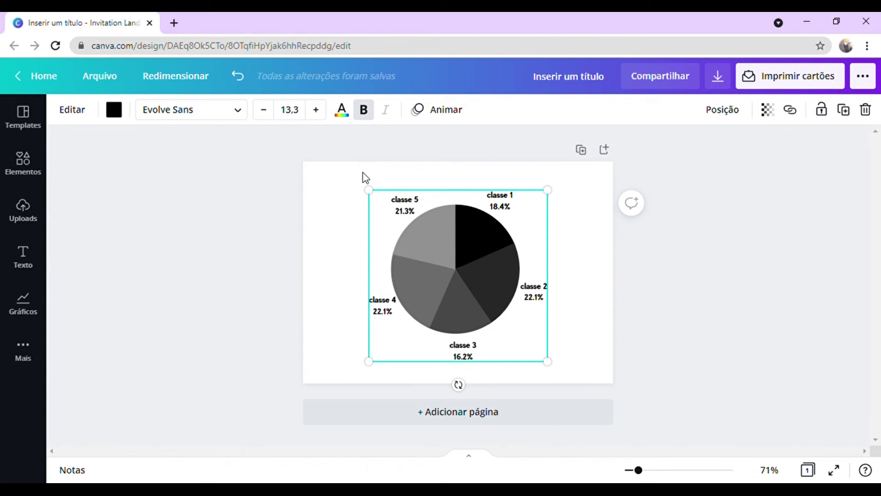
# Remove the bold formatting from the pie chart's labels and open the chart's data for editing
pyautogui.click(364, 113)
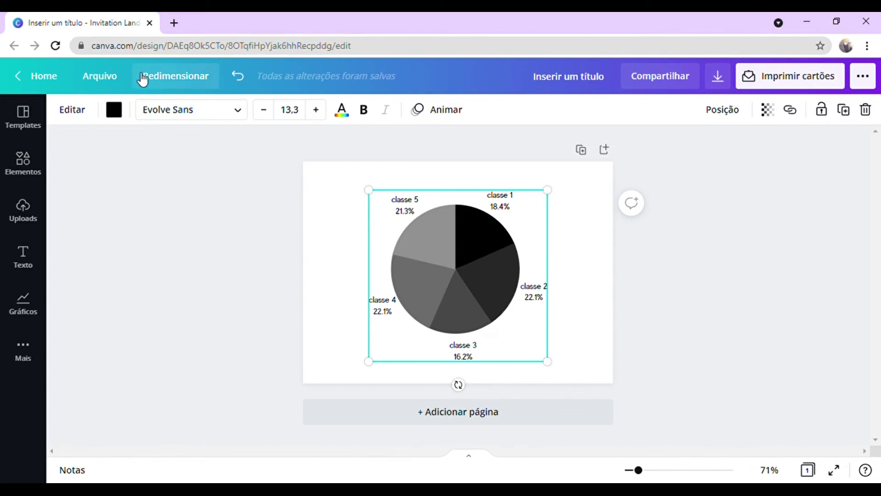
pyautogui.click(76, 110)
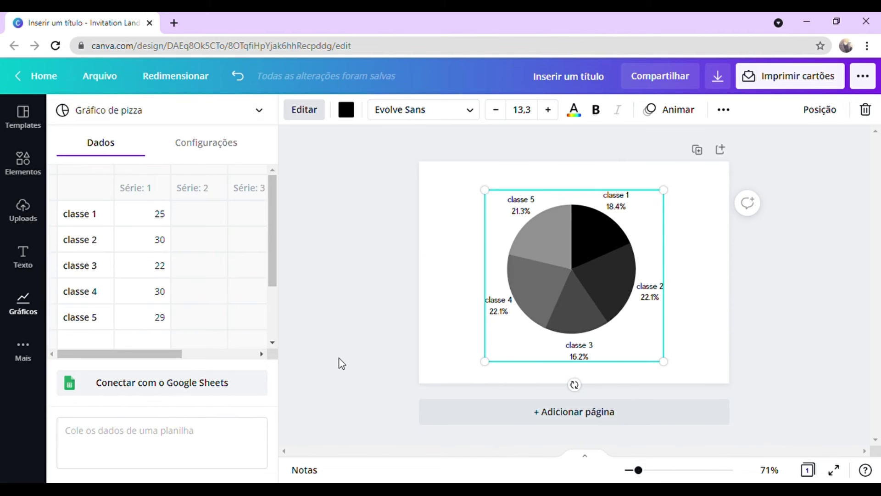
pyautogui.click(307, 111)
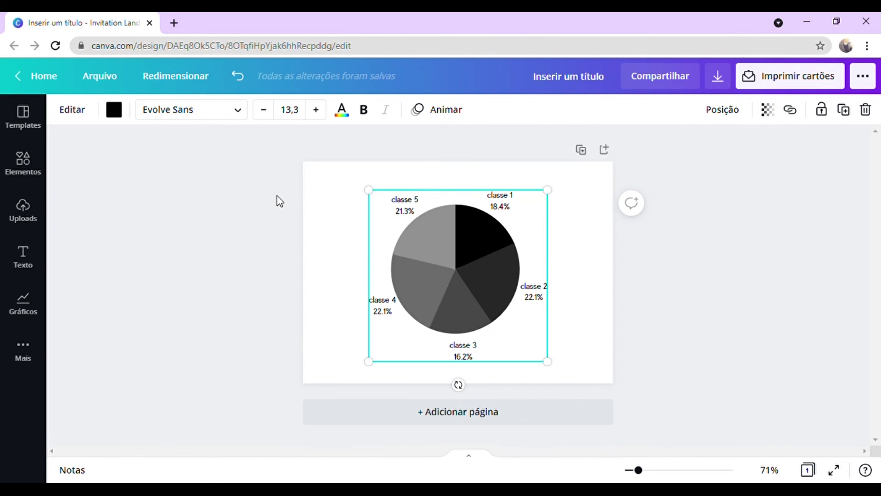
pyautogui.click(76, 114)
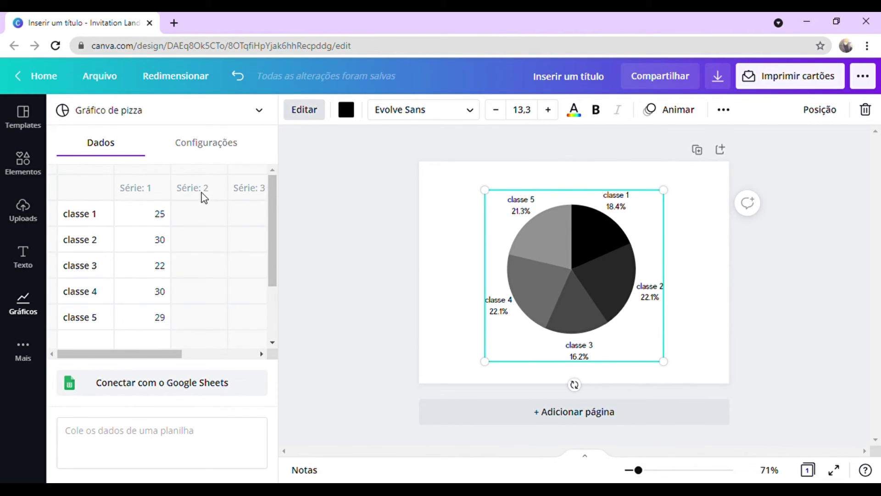
# Delete the pie chart from the page
pyautogui.click(209, 222)
pyautogui.click(608, 266)
pyautogui.press('Delete')
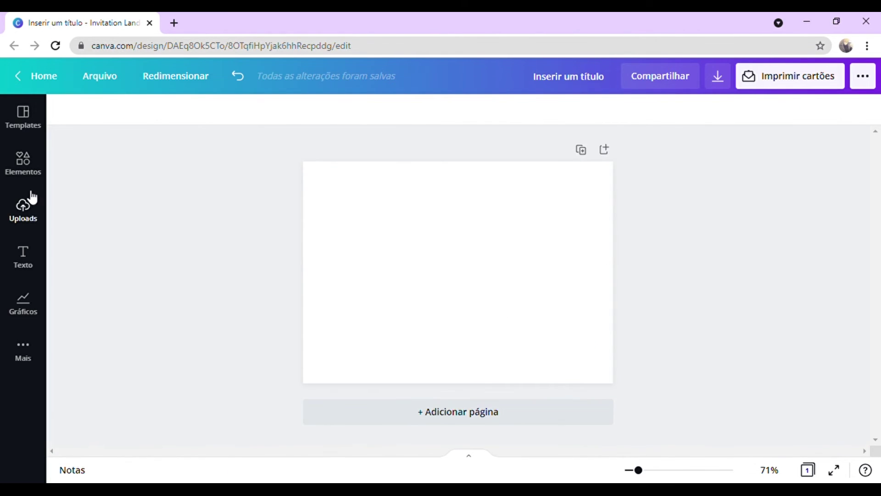
# Insert the multi-series line chart (Gráfico de linhas) on the empty page and view its Série 3 data
pyautogui.click(37, 315)
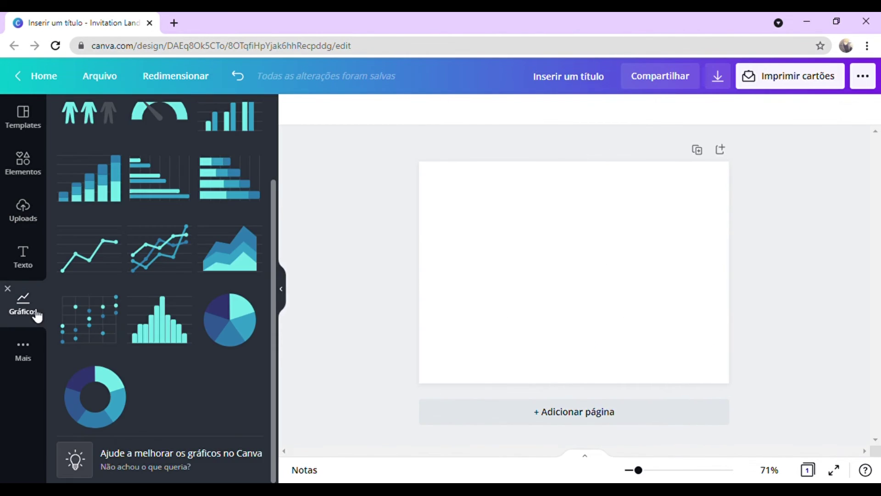
pyautogui.click(157, 270)
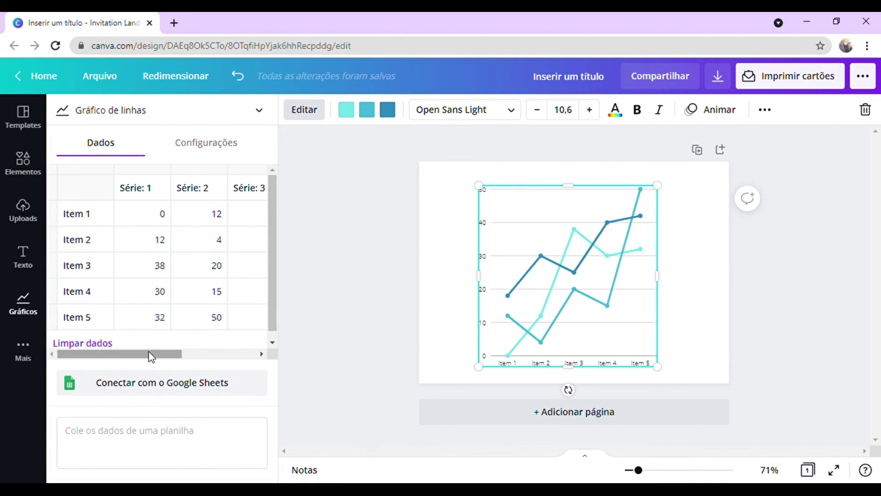
pyautogui.moveTo(150, 353); pyautogui.dragTo(197, 357)
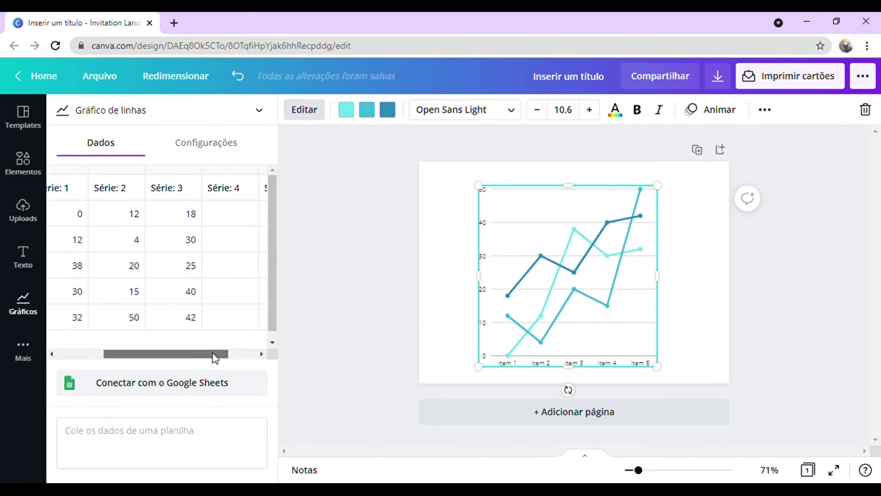
# Recolour the line chart's three series: the first red, the second dark violet and the third yellow
pyautogui.moveTo(213, 354); pyautogui.dragTo(185, 353)
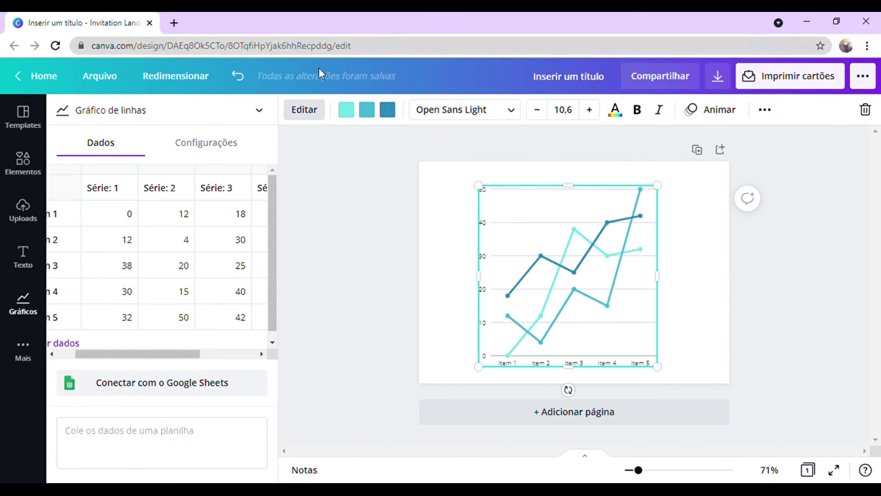
pyautogui.click(346, 111)
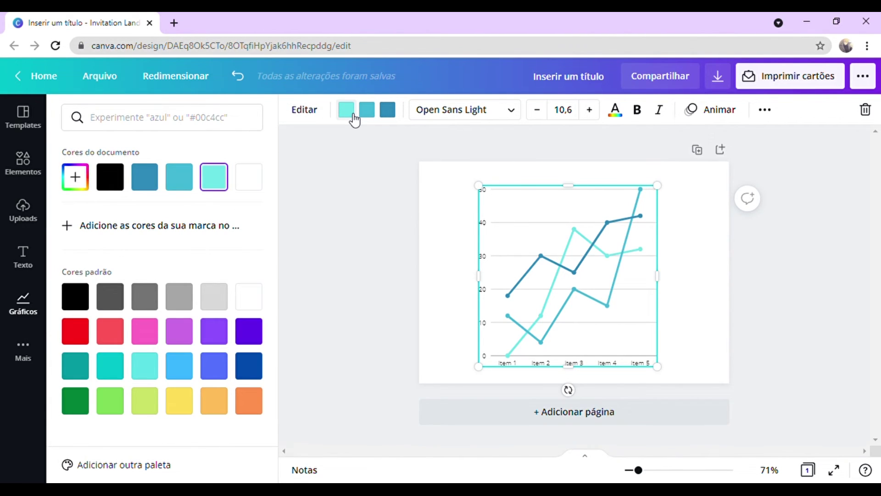
pyautogui.click(87, 329)
pyautogui.click(373, 113)
pyautogui.click(258, 335)
pyautogui.click(394, 115)
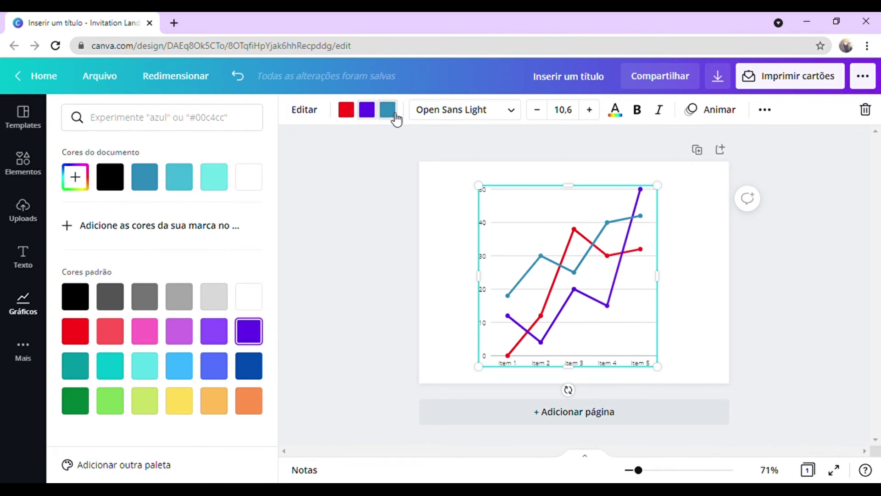
pyautogui.click(192, 395)
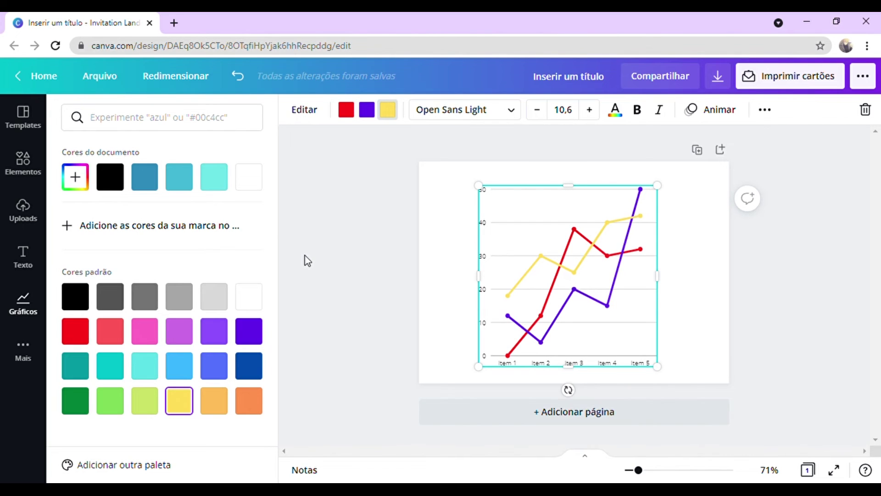
# Open the line chart's data and set the Item 1 value of Série 1 to 8
pyautogui.click(317, 111)
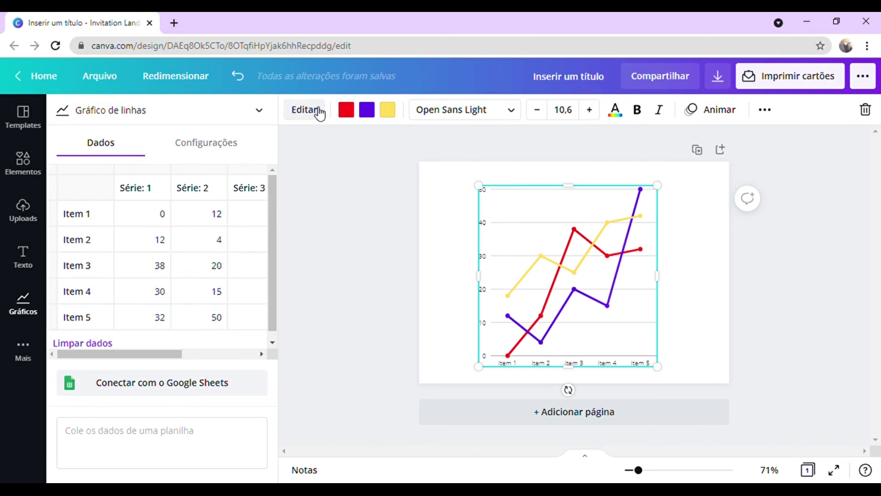
pyautogui.click(164, 218)
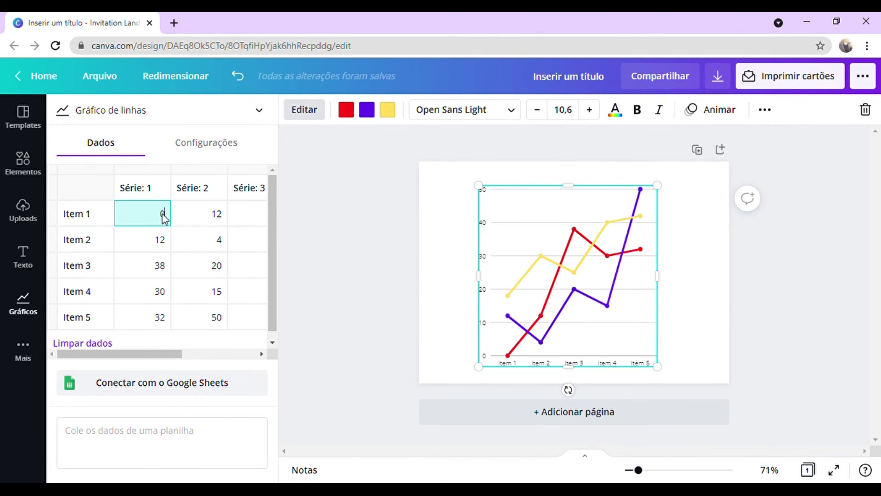
pyautogui.press('BackSpace')
pyautogui.press('Up')
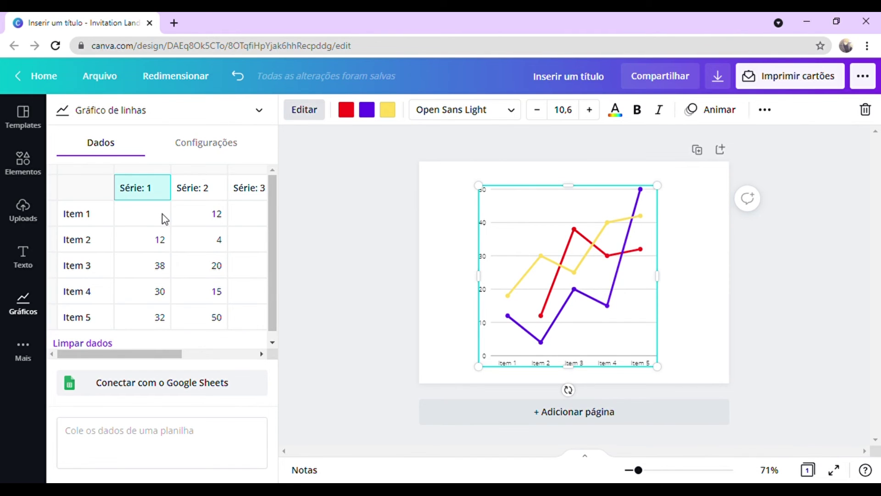
pyautogui.click(161, 214)
pyautogui.press('Up')
pyautogui.click(155, 216)
pyautogui.write('8')
pyautogui.press('Return')
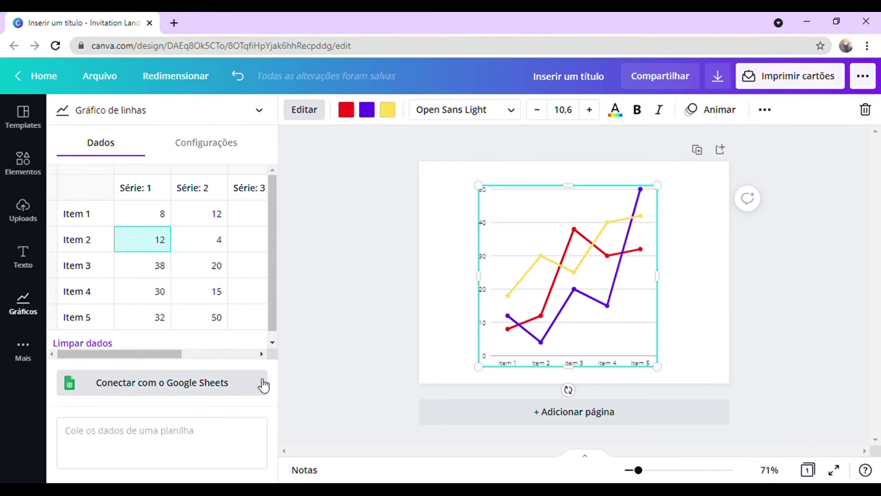
# Hide the line chart's labels and its grid and value lines, and turn both back on
pyautogui.click(238, 151)
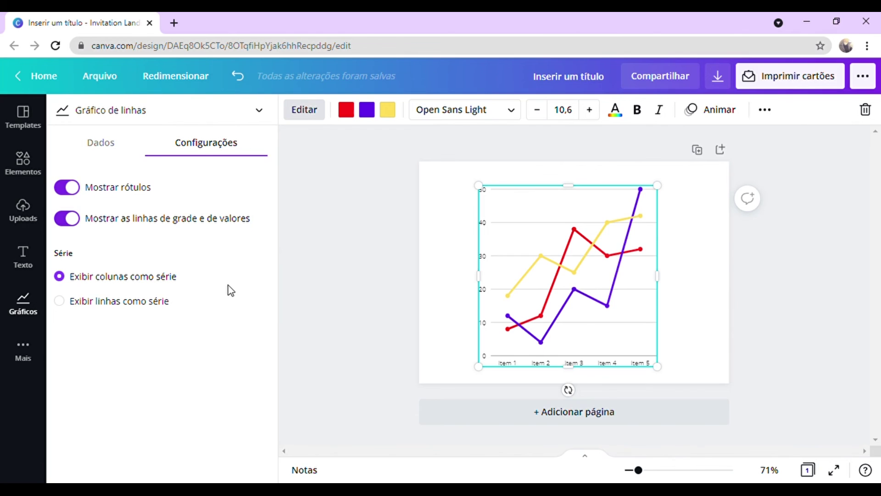
pyautogui.click(70, 193)
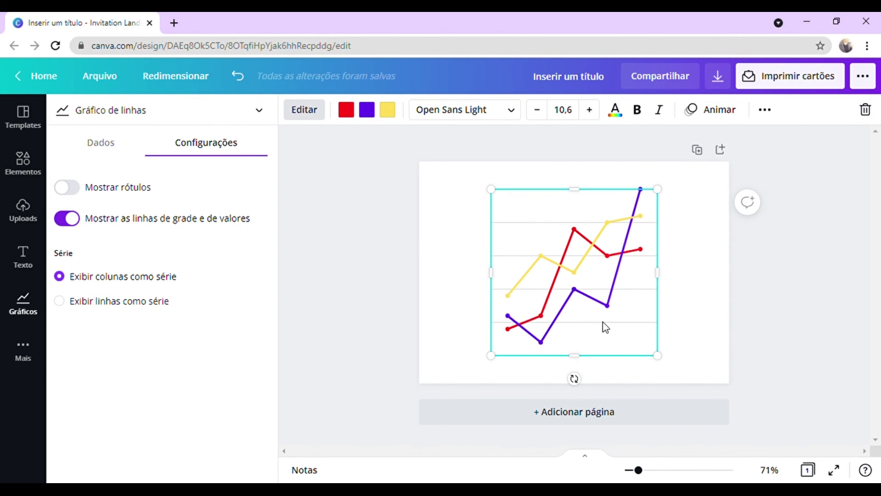
pyautogui.click(69, 219)
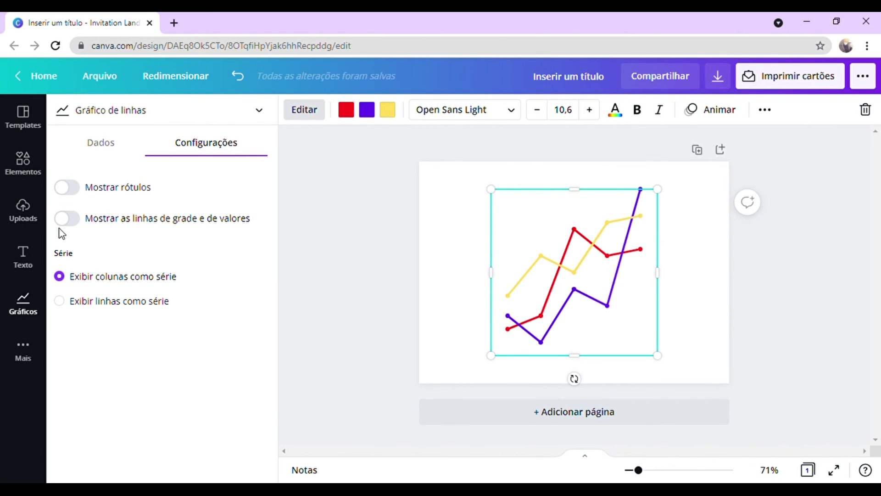
pyautogui.click(68, 219)
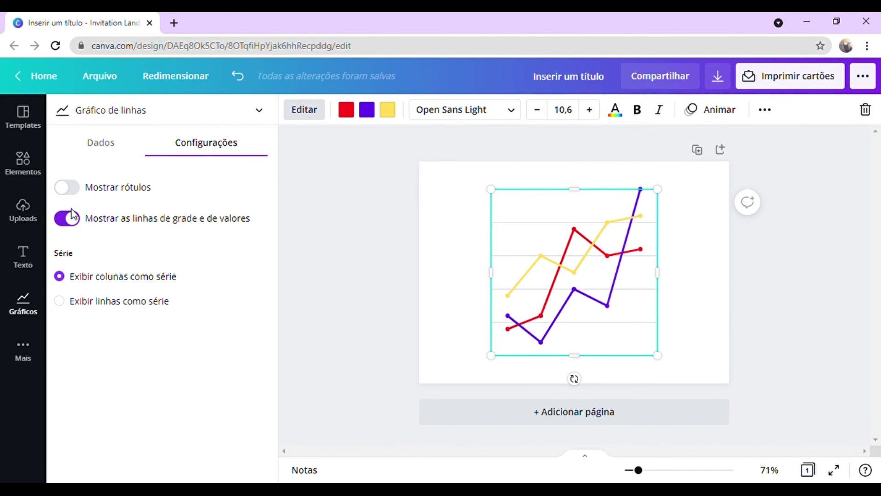
pyautogui.click(67, 187)
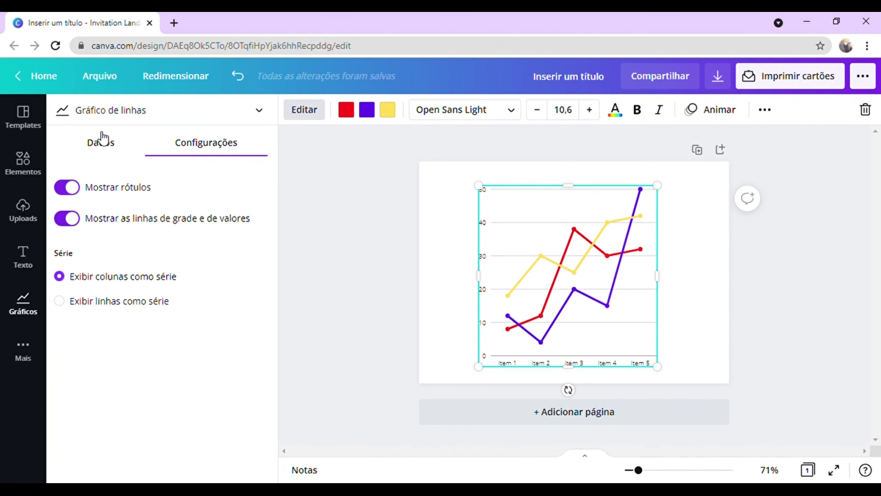
# Try 800 as the Item 1 value of Série 1 in the chart data, and set it back to 8
pyautogui.click(102, 140)
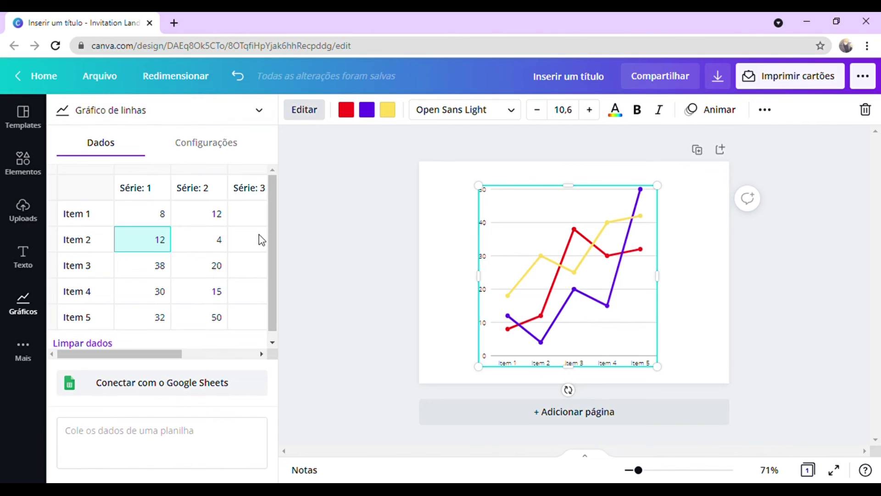
pyautogui.click(167, 214)
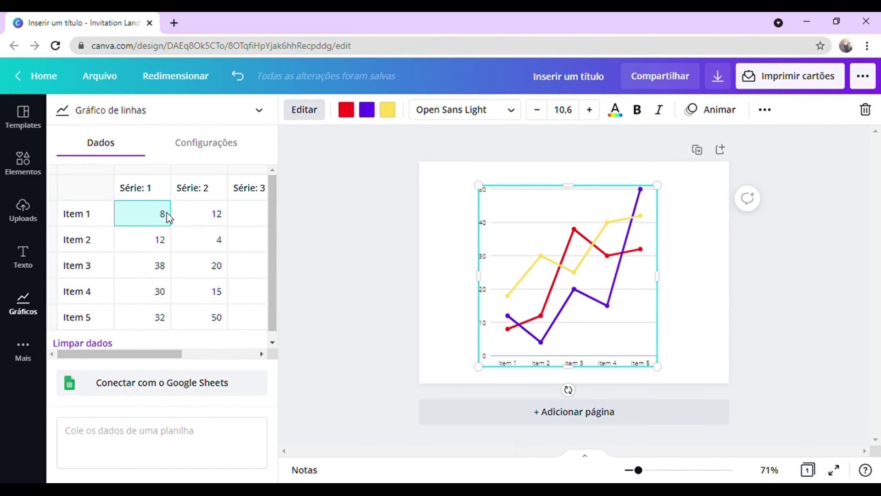
pyautogui.write('00')
pyautogui.press('Return')
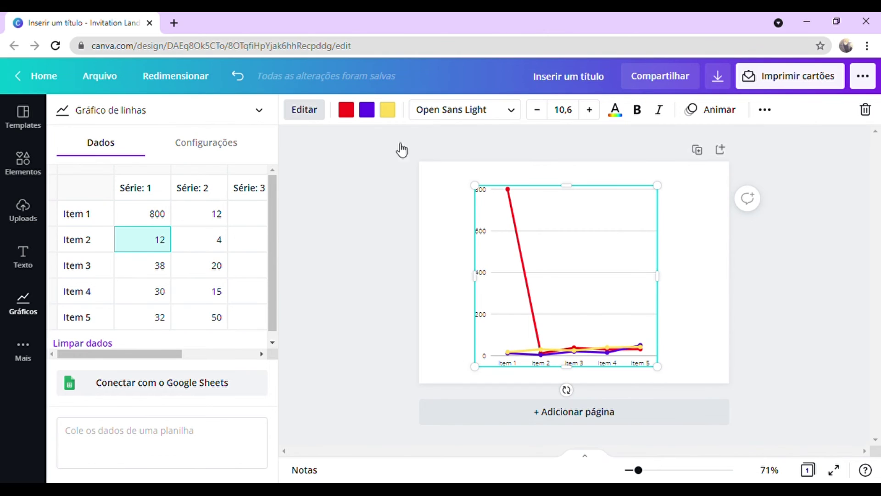
pyautogui.click(166, 215)
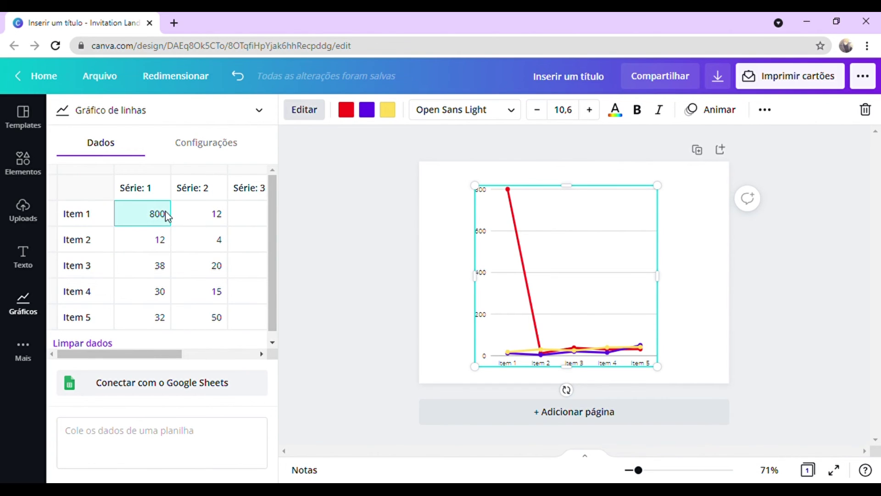
pyautogui.write('8')
pyautogui.press('Return')
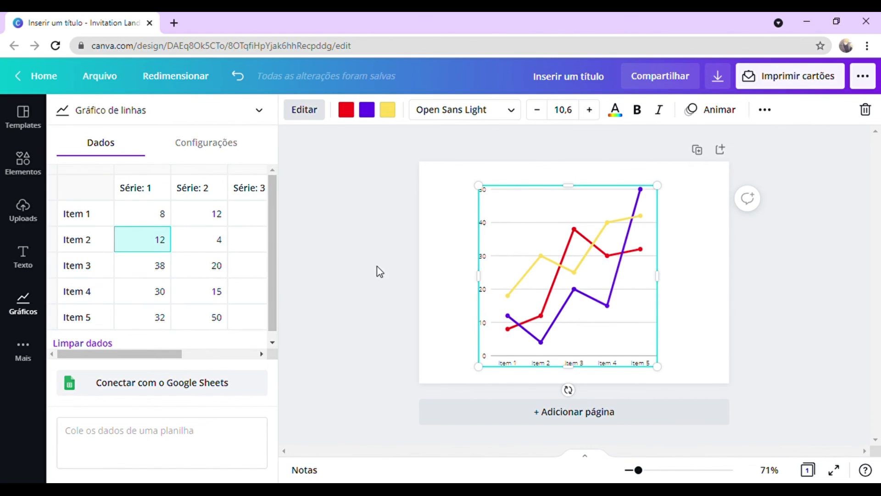
# Delete the line chart from the page
pyautogui.press('Delete')
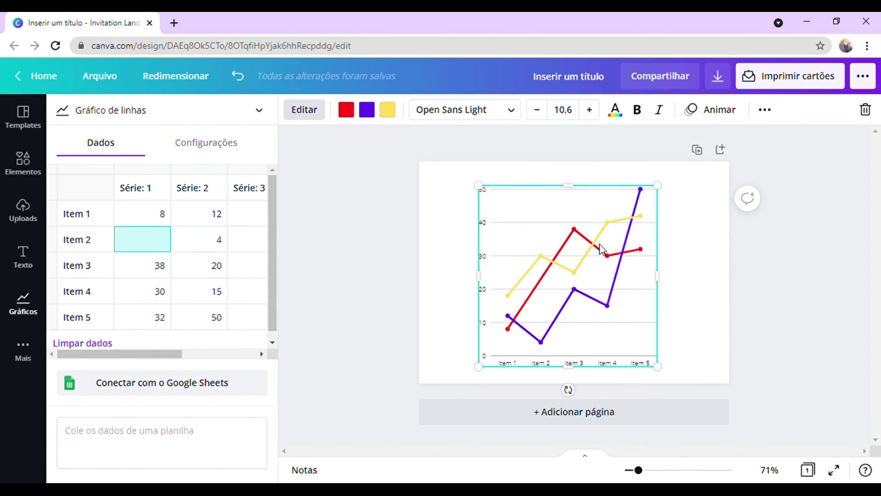
pyautogui.press('Delete')
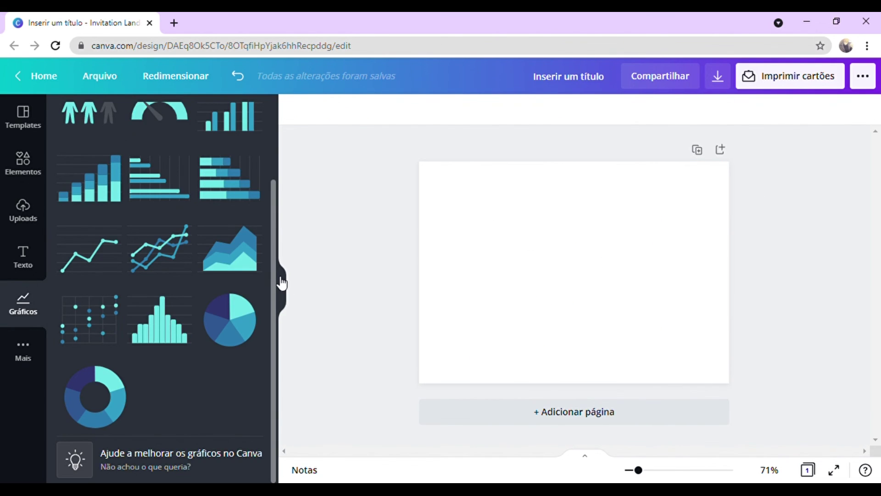
# Try out an area chart (Gráfico de área) and a vertical bar chart (Gráfico de Barras Verticais) on the empty page, deleting each one
pyautogui.scroll(2, 271, 211)
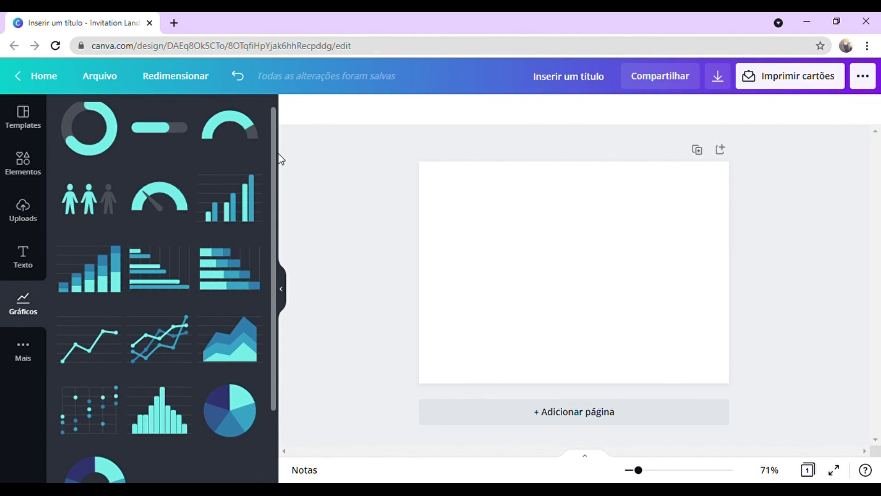
pyautogui.click(256, 351)
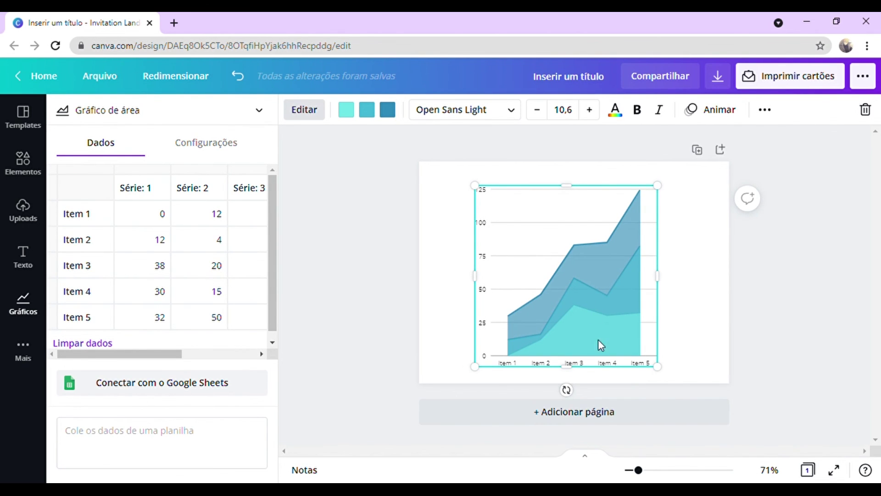
pyautogui.press('Delete')
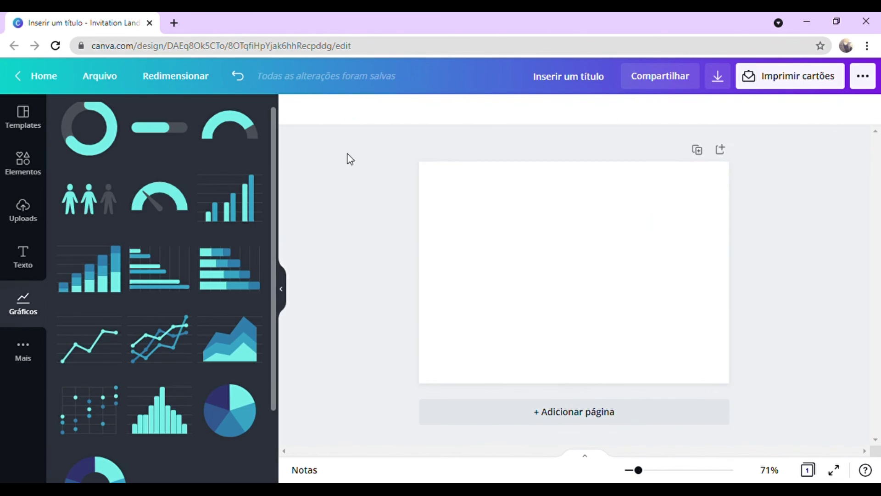
pyautogui.click(244, 213)
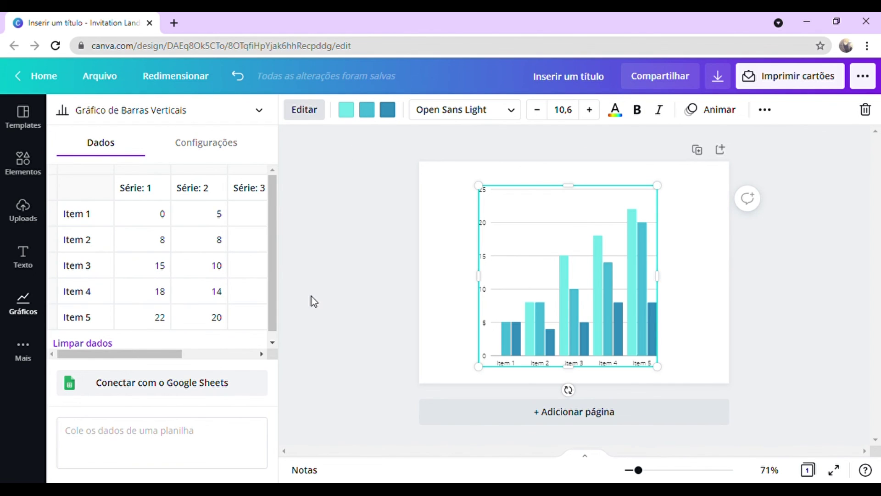
pyautogui.press('Delete')
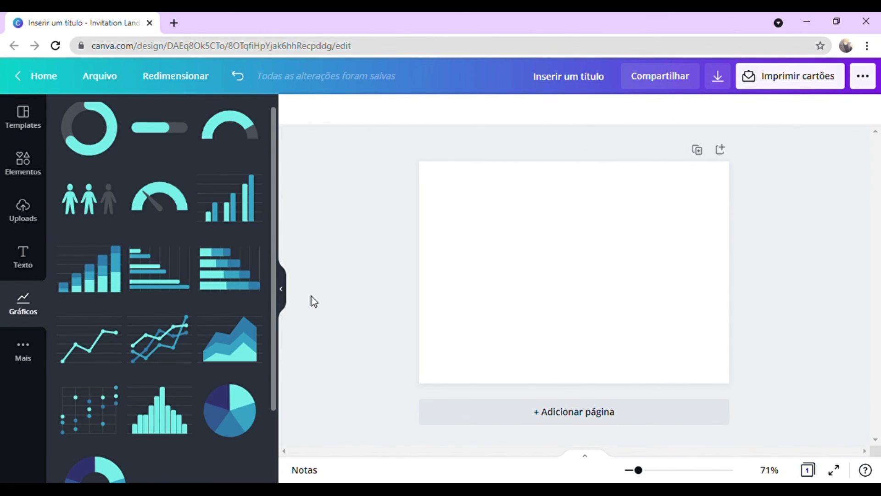